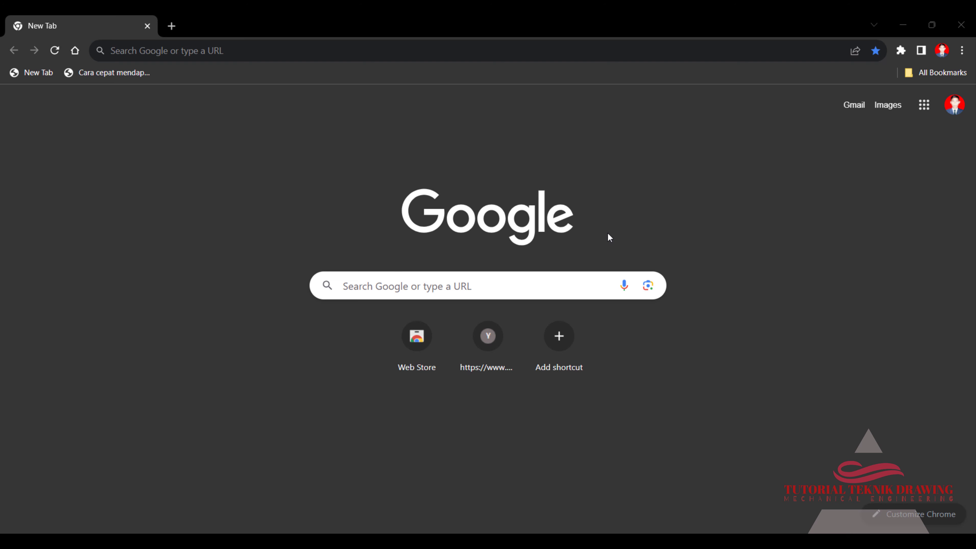
# Search Google for 'autocad 2024' from the Chrome address bar
pyautogui.click(284, 51)
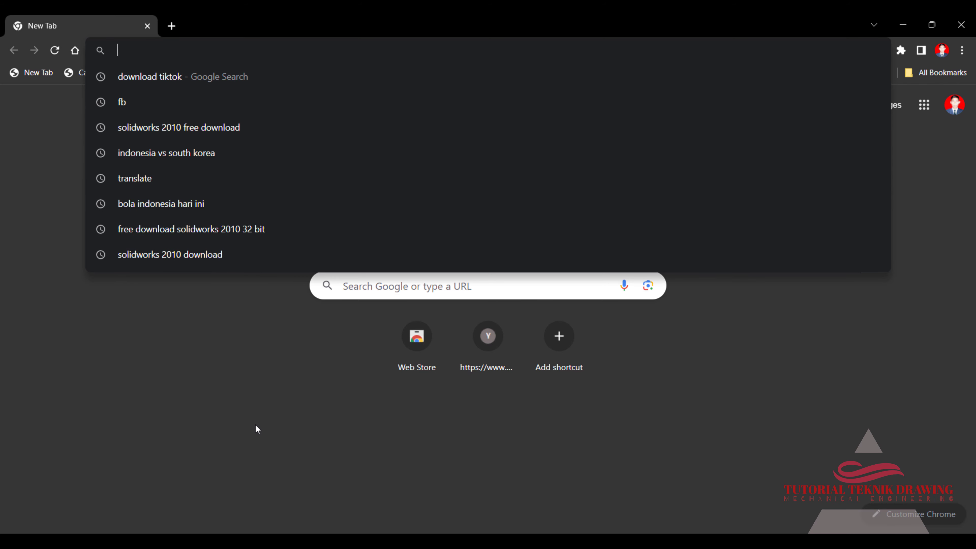
pyautogui.write('au')
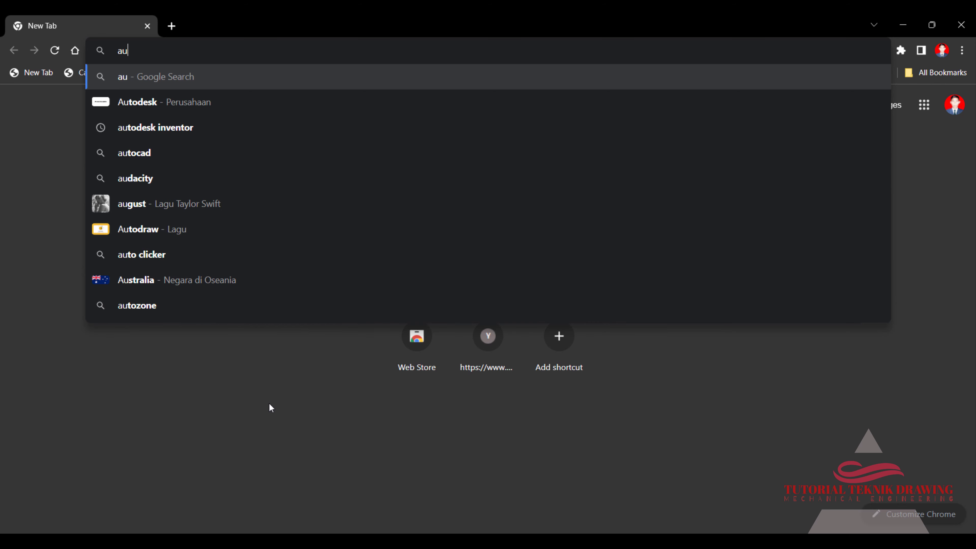
pyautogui.write('tocad ')
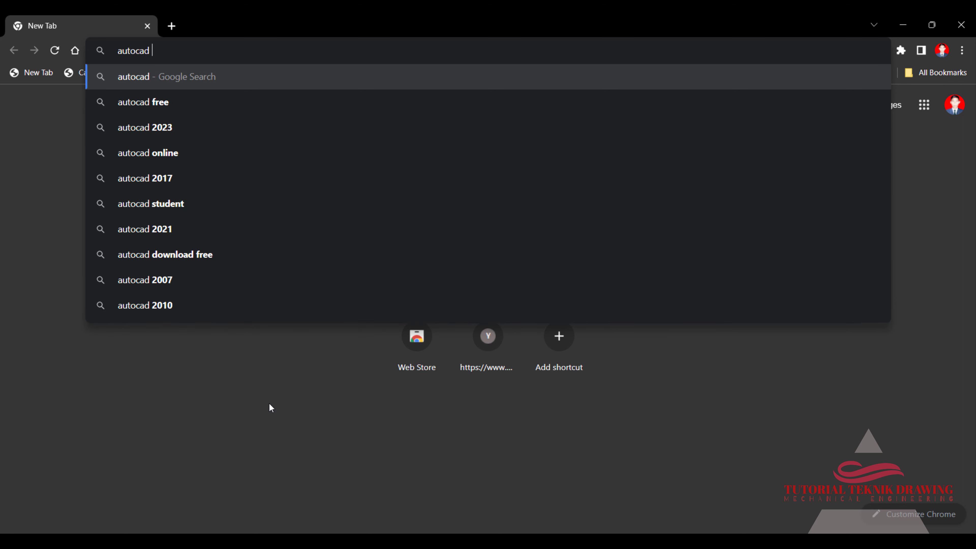
pyautogui.write('202')
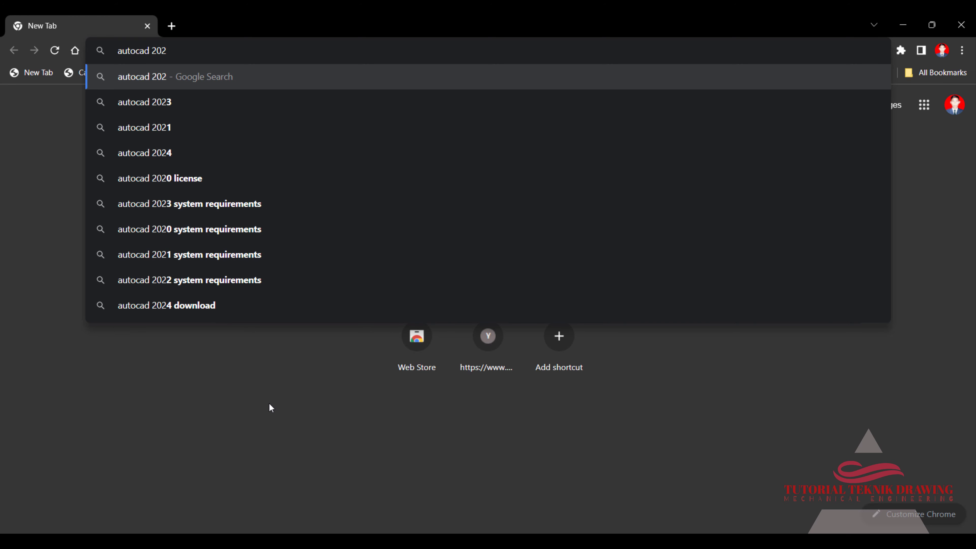
pyautogui.write('4')
pyautogui.press('Return')
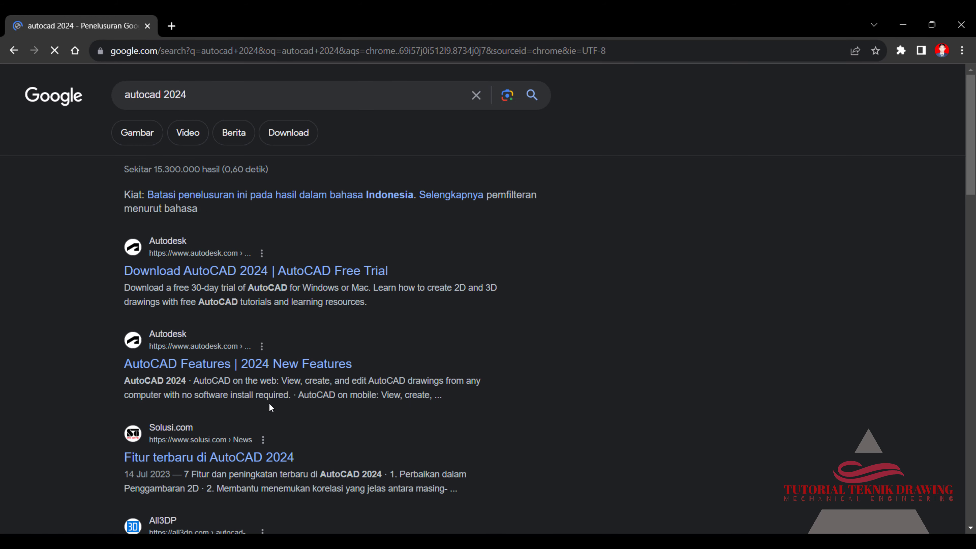
# Open Autodesk's AutoCAD 2024 free-trial page and choose Education to reach the Educational Community page
pyautogui.click(162, 280)
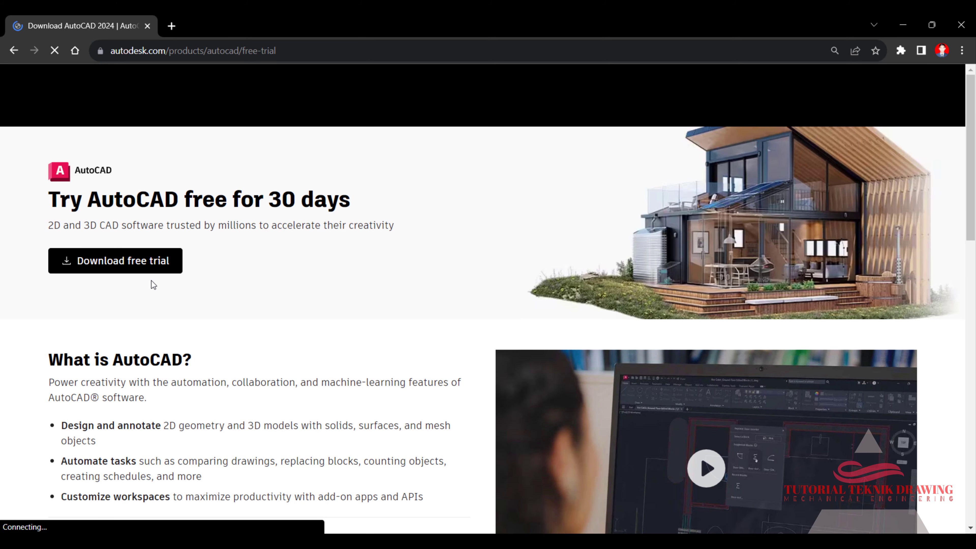
pyautogui.click(94, 266)
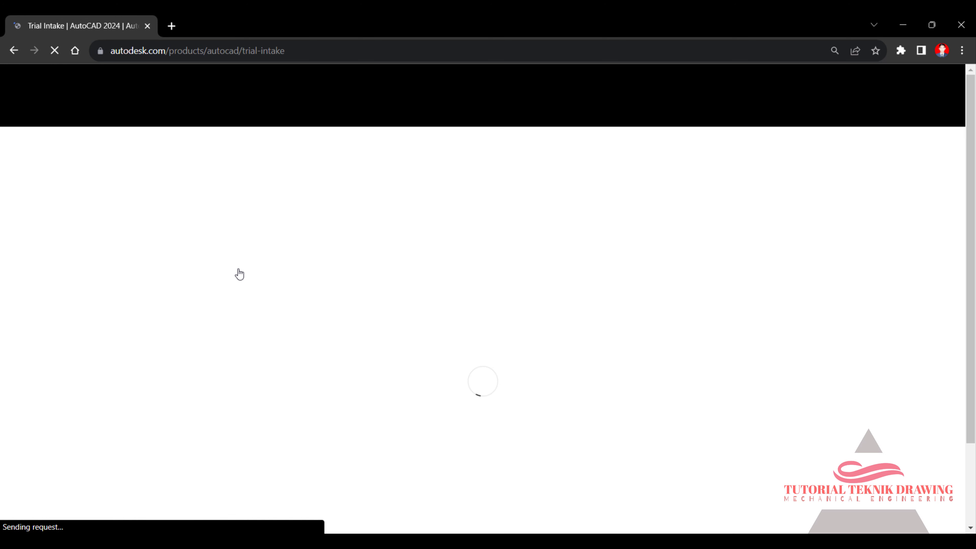
pyautogui.scroll(-2, 767, 256)
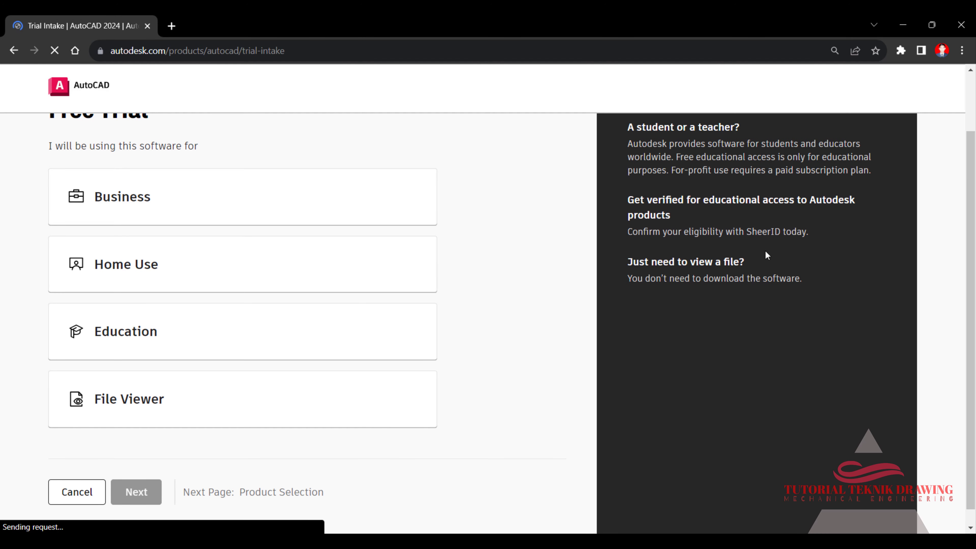
pyautogui.click(69, 335)
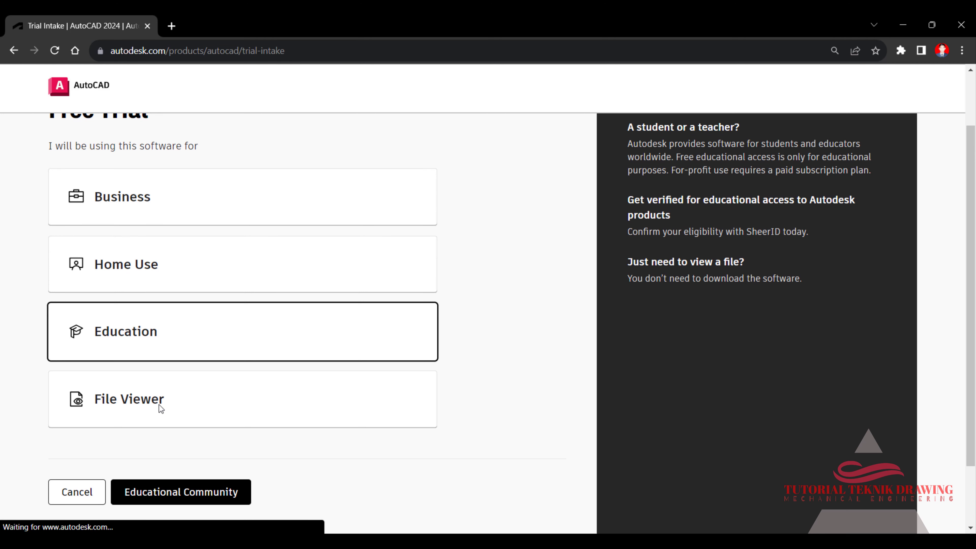
pyautogui.click(226, 493)
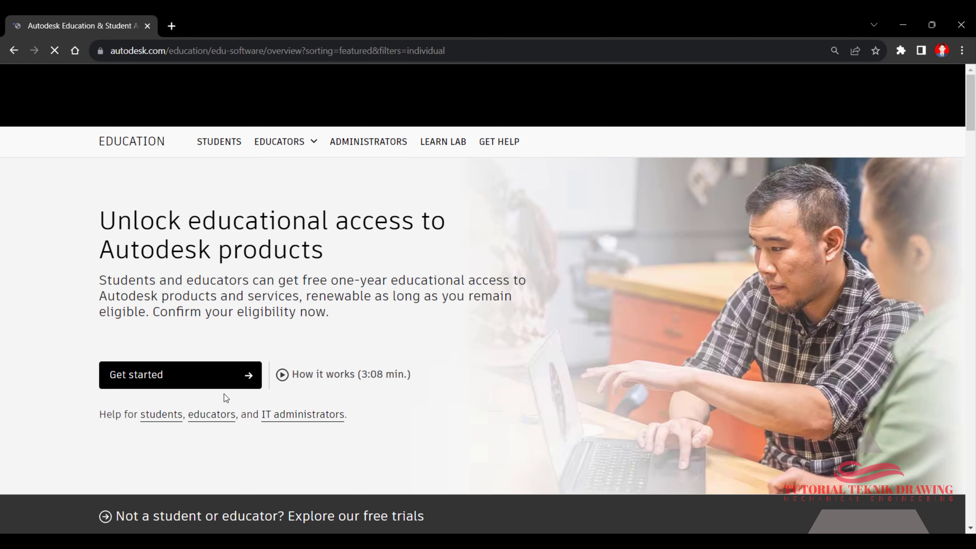
# Start educational access and sign in with the saved account e-mail, password and the 6-digit verification code
pyautogui.click(224, 389)
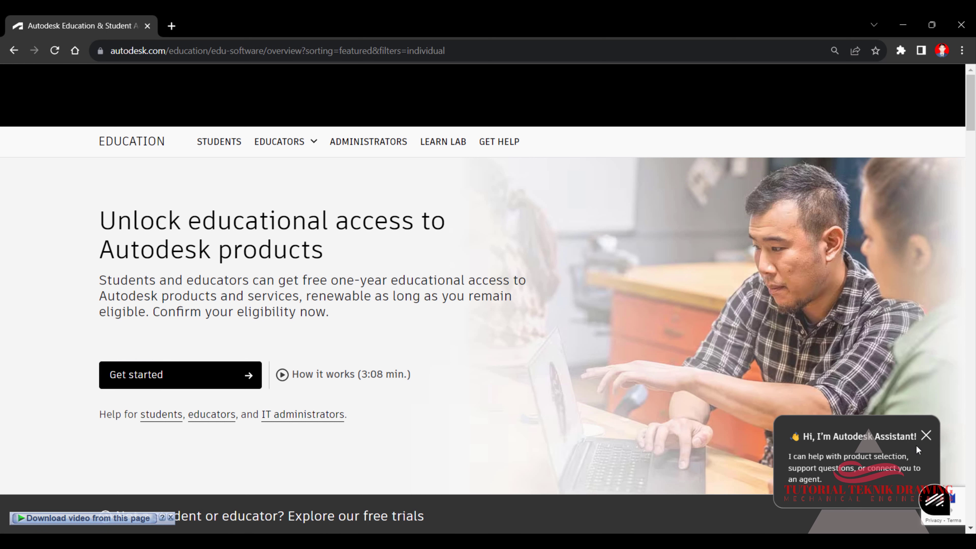
pyautogui.click(158, 379)
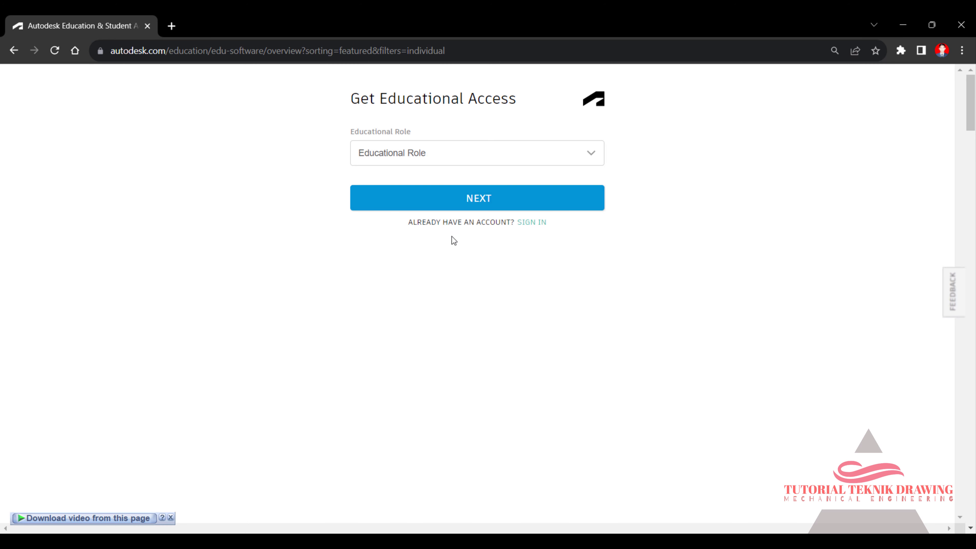
pyautogui.click(533, 224)
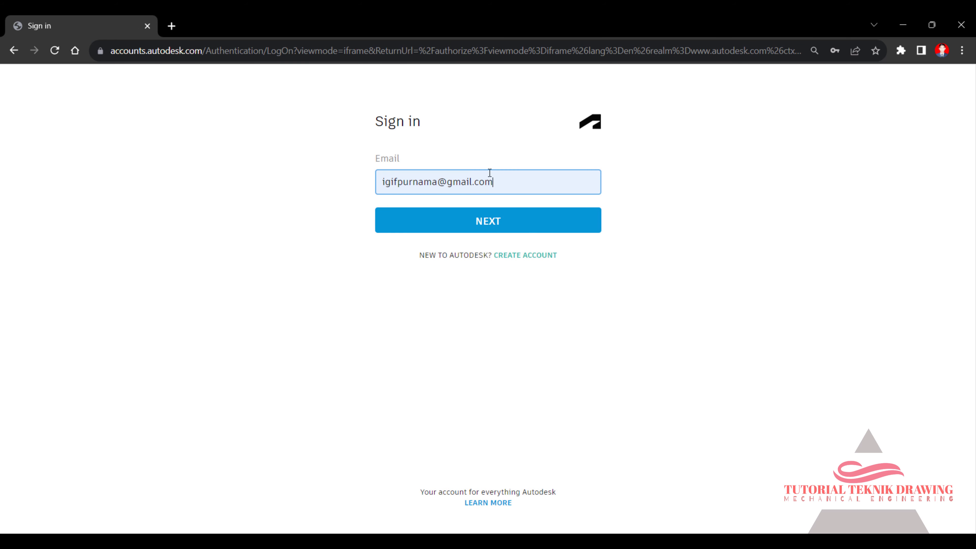
pyautogui.click(491, 177)
pyautogui.click(543, 223)
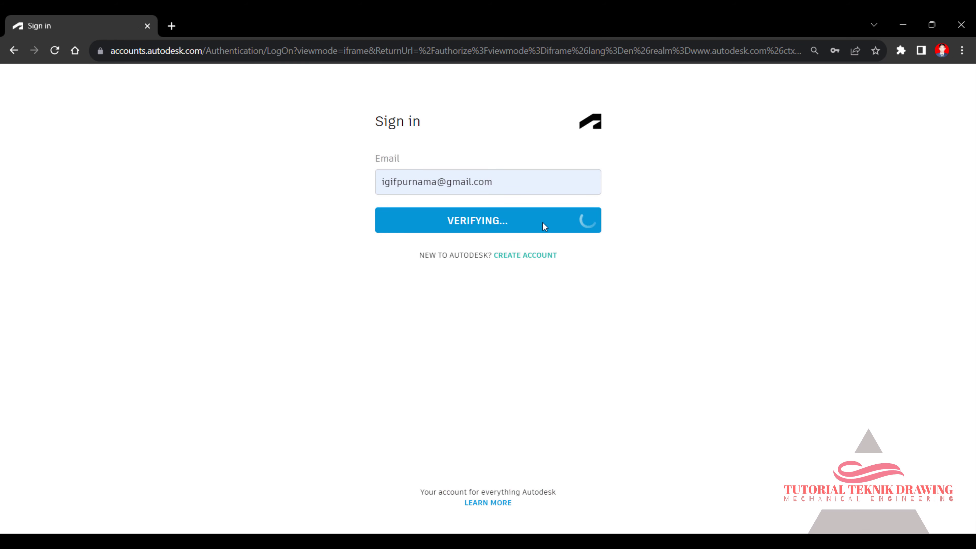
pyautogui.click(519, 276)
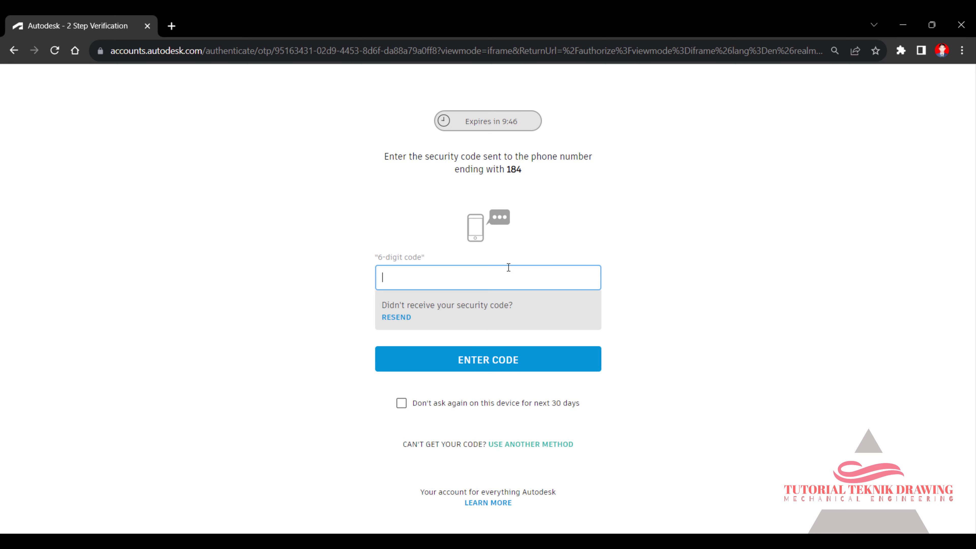
# Submit the verification code, skipping code checks on this device for 30 days
pyautogui.click(401, 403)
pyautogui.click(462, 363)
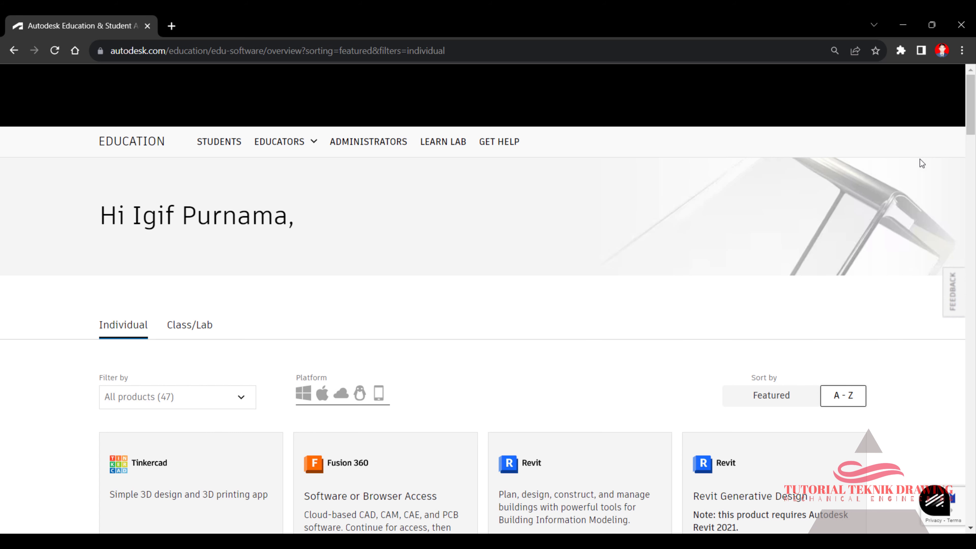
pyautogui.moveTo(973, 116); pyautogui.dragTo(974, 180)
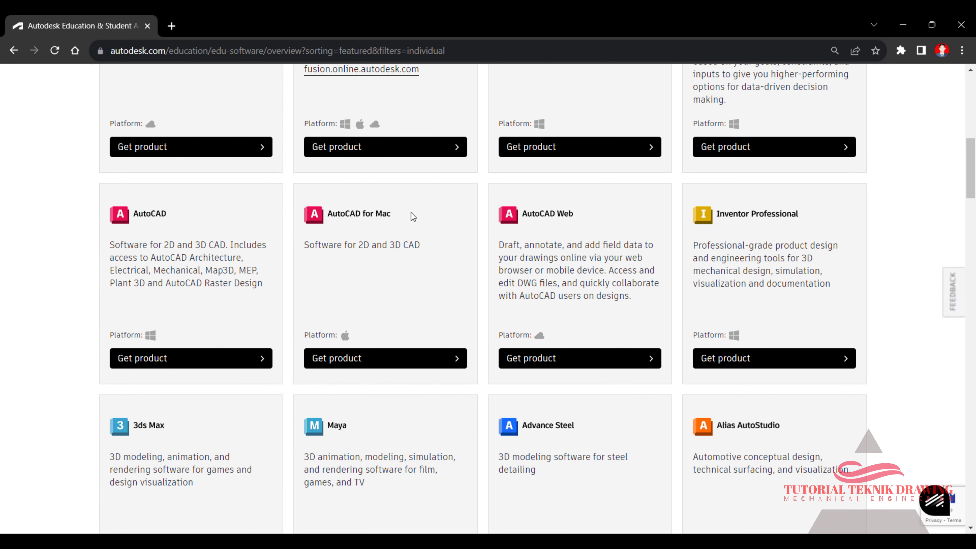
# Install AutoCAD for Windows, version 2024, in English, accepting the terms
pyautogui.click(246, 364)
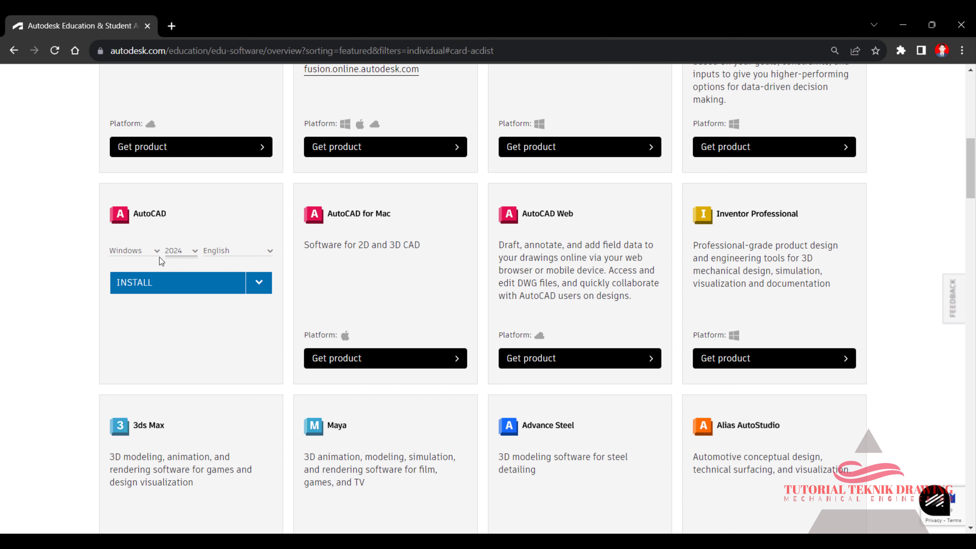
pyautogui.click(151, 254)
pyautogui.click(137, 266)
pyautogui.click(189, 256)
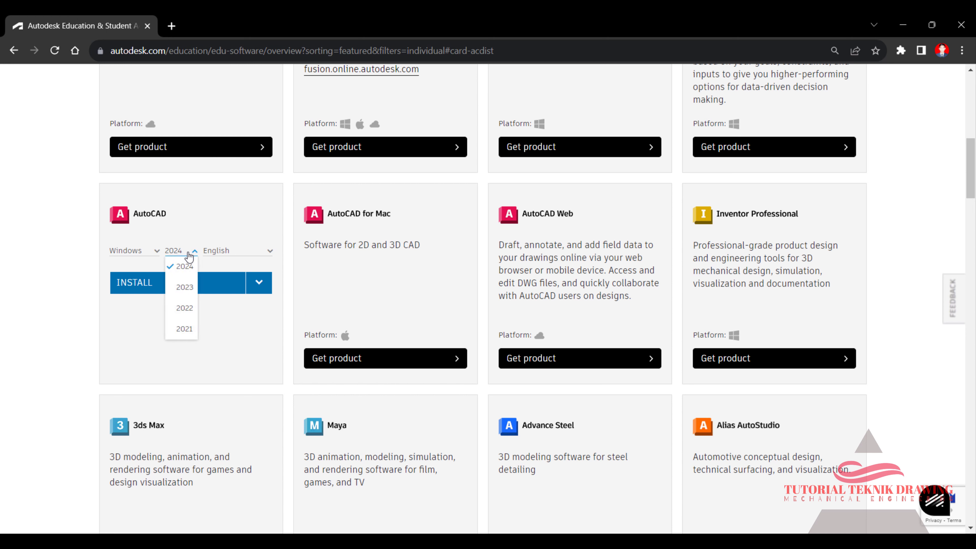
pyautogui.click(192, 273)
pyautogui.click(248, 253)
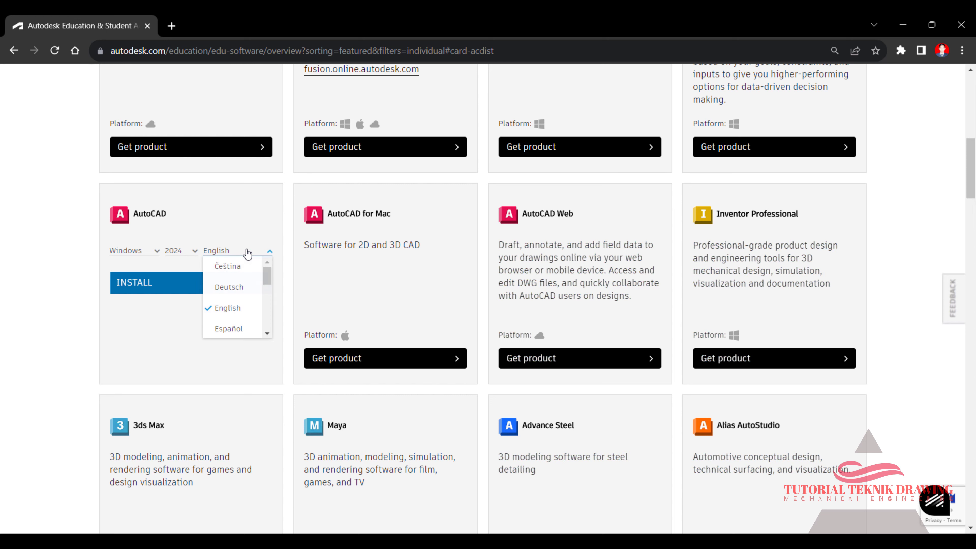
pyautogui.click(242, 306)
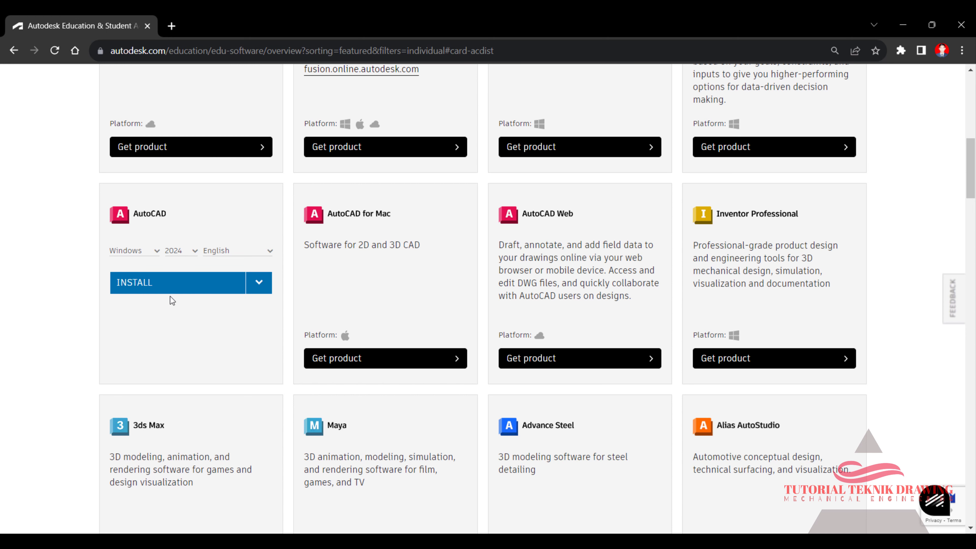
pyautogui.click(122, 286)
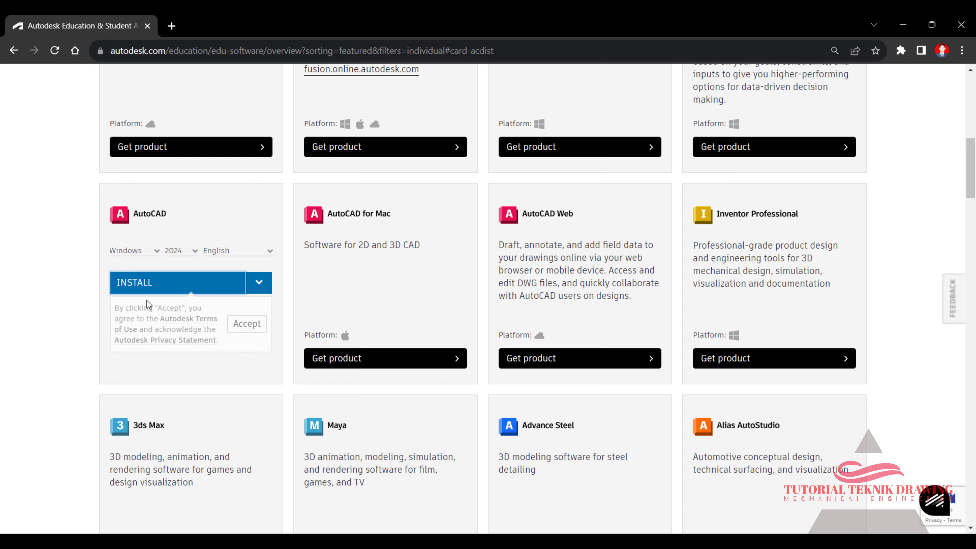
pyautogui.click(246, 324)
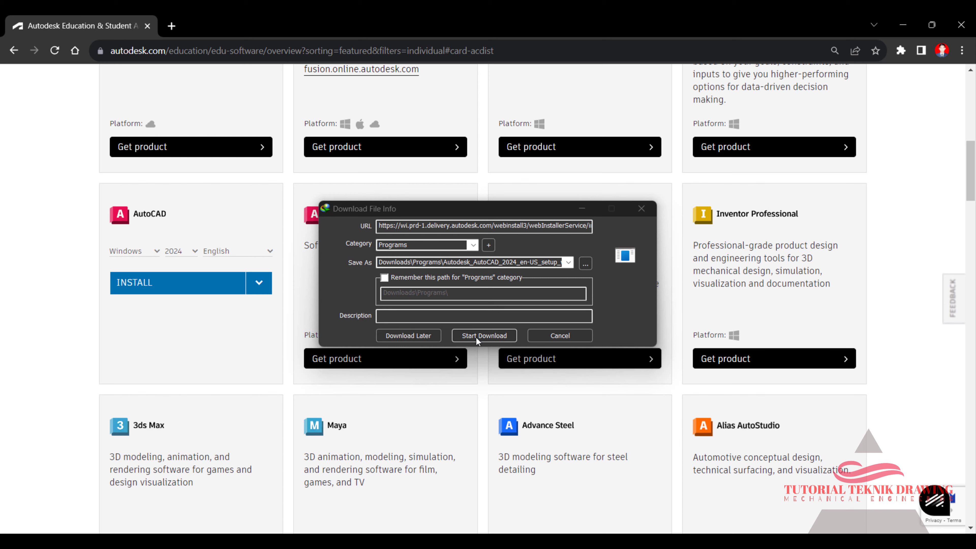
# Download the AutoCAD 2024 installer to Downloads\Programs and run it
pyautogui.click(475, 334)
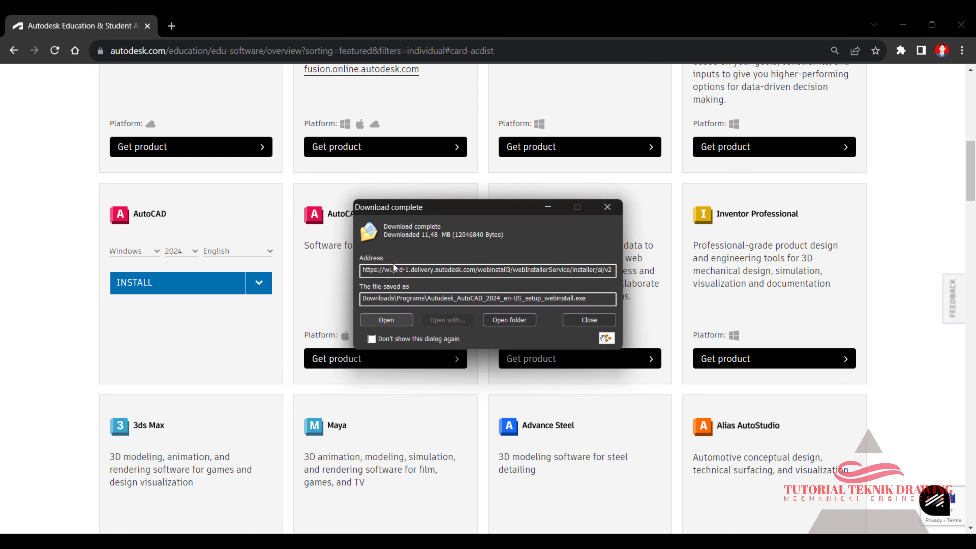
pyautogui.click(399, 320)
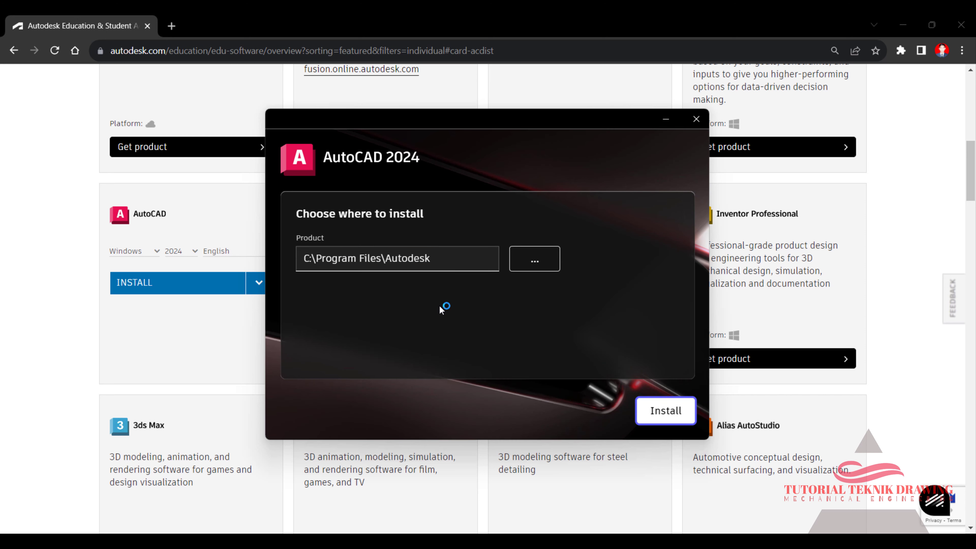
# Install AutoCAD 2024 to the default C:\Program Files\Autodesk path and start it when complete
pyautogui.click(361, 264)
pyautogui.click(664, 414)
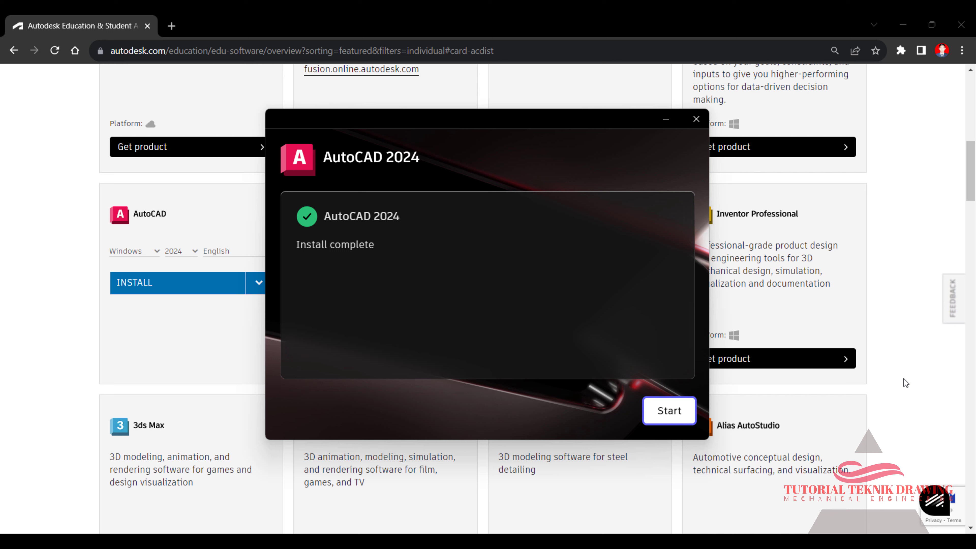
pyautogui.click(669, 412)
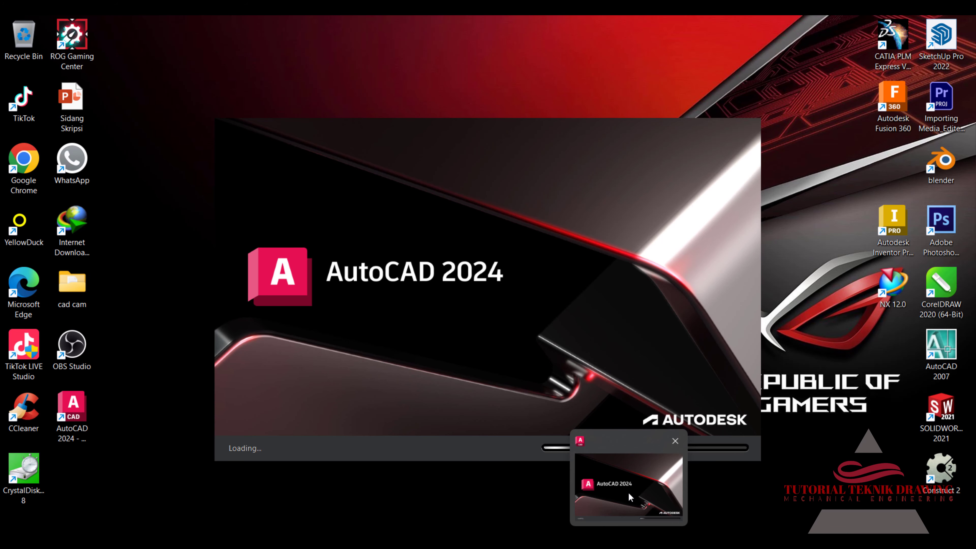
# Bring the launching AutoCAD 2024 window forward from the taskbar so its Start page shows
pyautogui.click(629, 492)
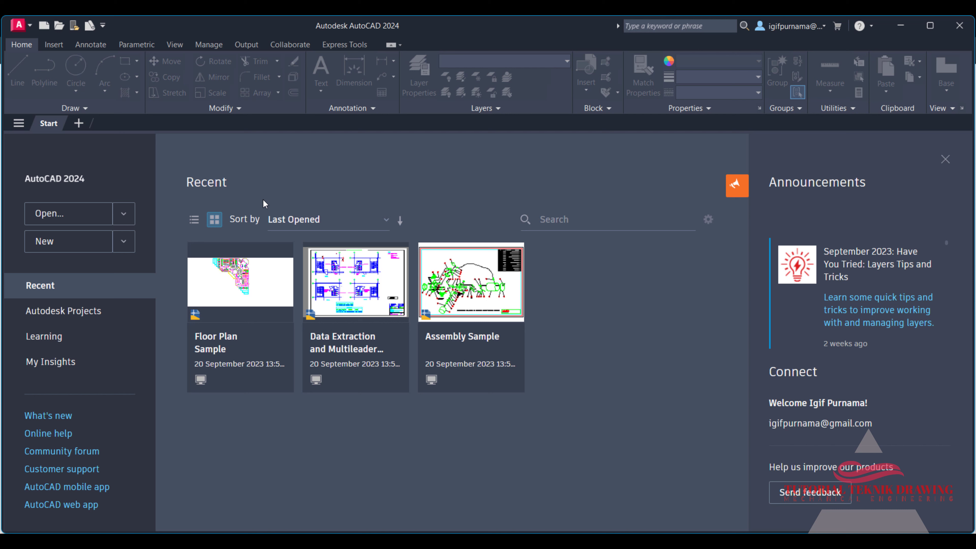
pyautogui.click(791, 27)
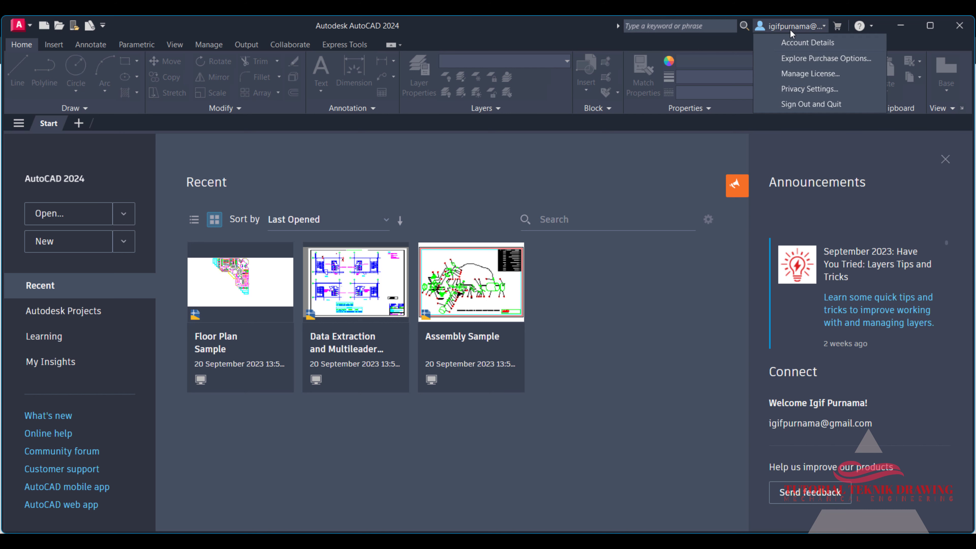
pyautogui.click(811, 28)
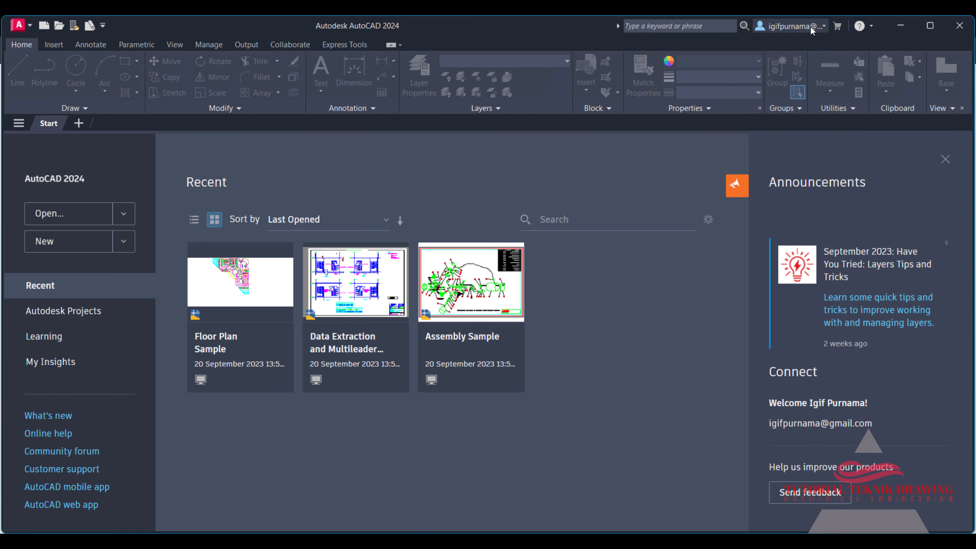
pyautogui.click(863, 25)
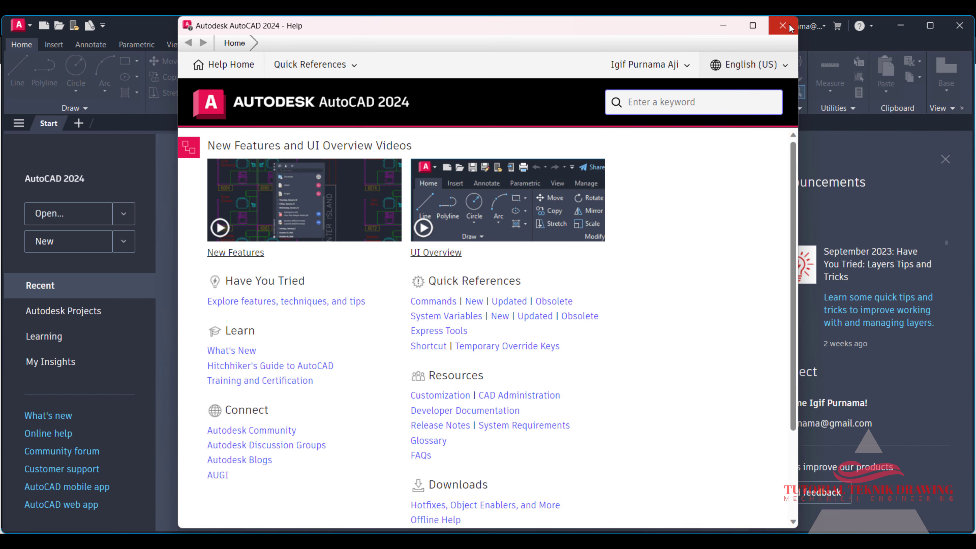
pyautogui.click(787, 27)
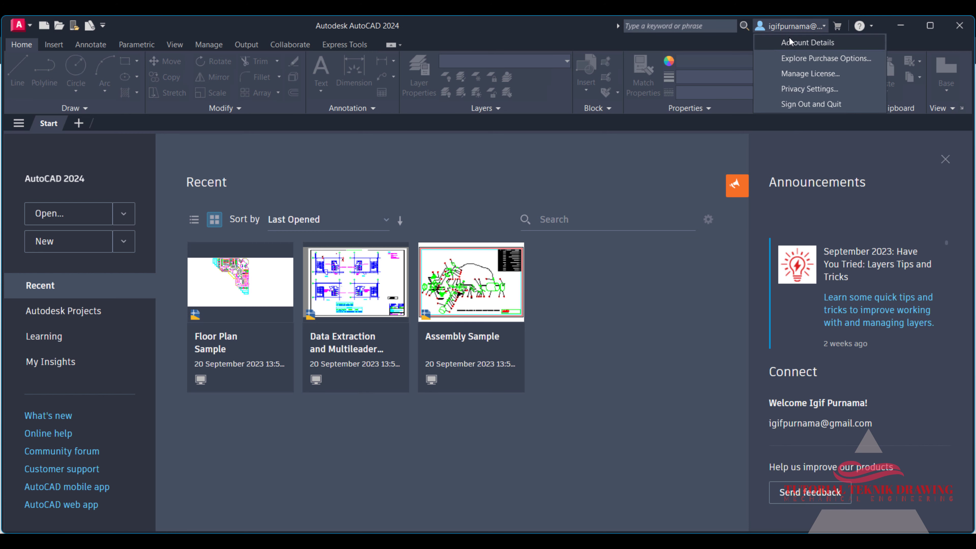
pyautogui.click(784, 43)
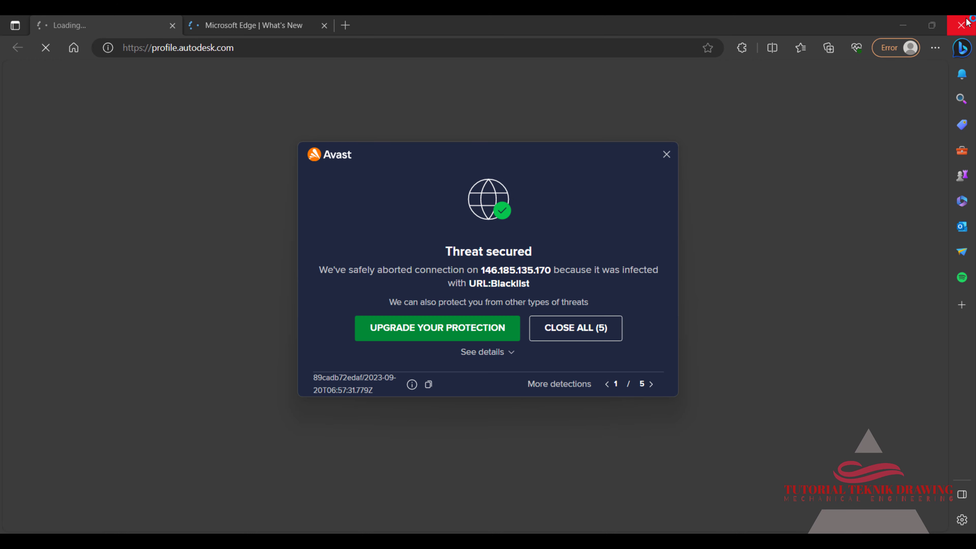
pyautogui.click(961, 25)
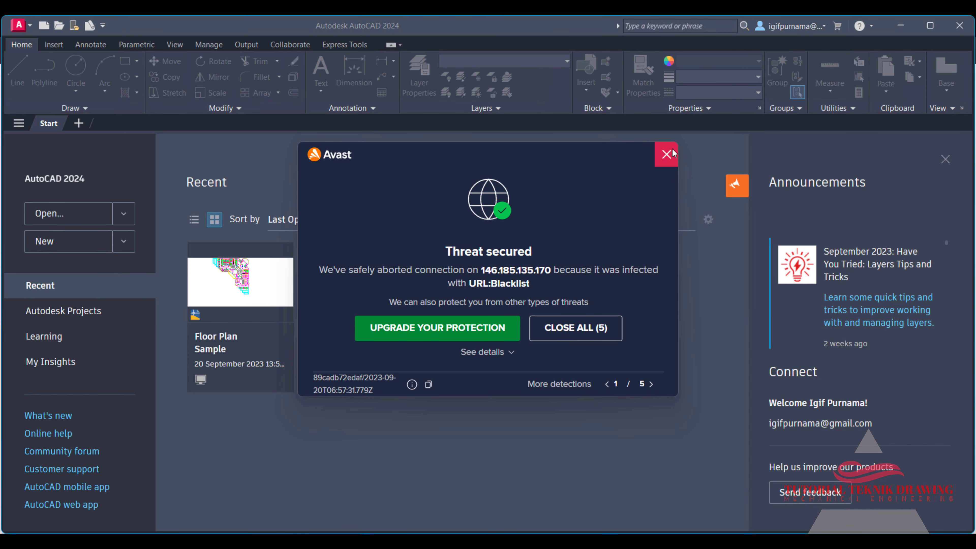
# Dismiss the Avast warning, use Sign Out and Quit, confirm, and close the licence notice
pyautogui.click(666, 154)
pyautogui.click(811, 26)
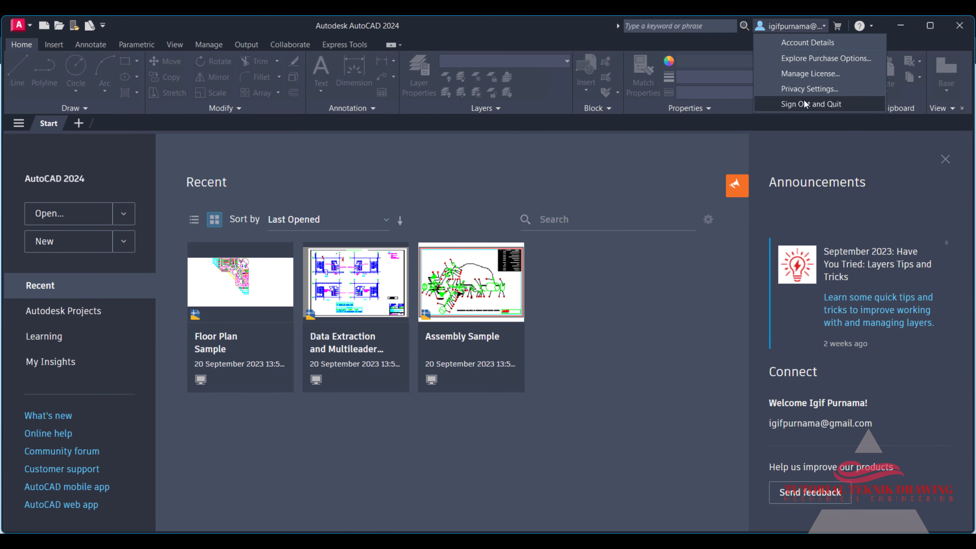
pyautogui.click(816, 105)
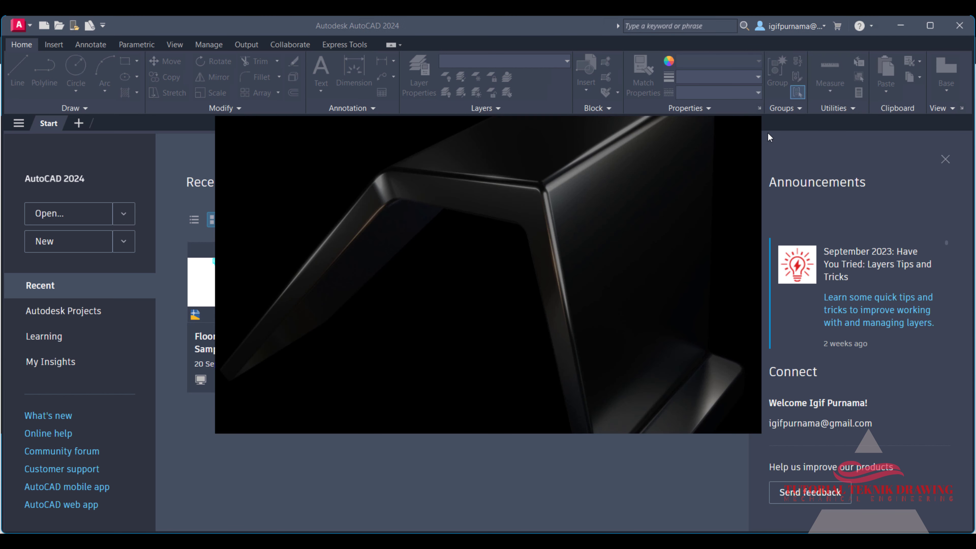
pyautogui.click(454, 303)
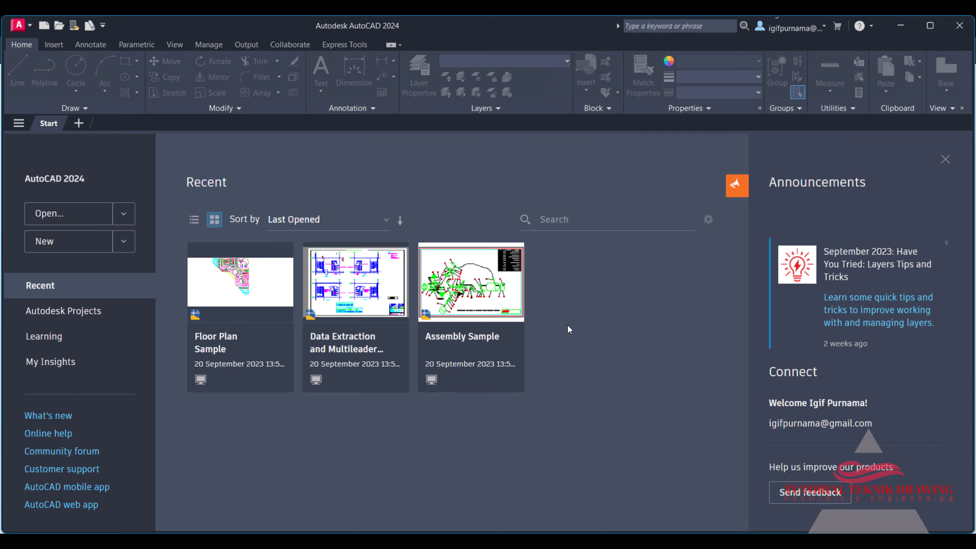
pyautogui.click(625, 155)
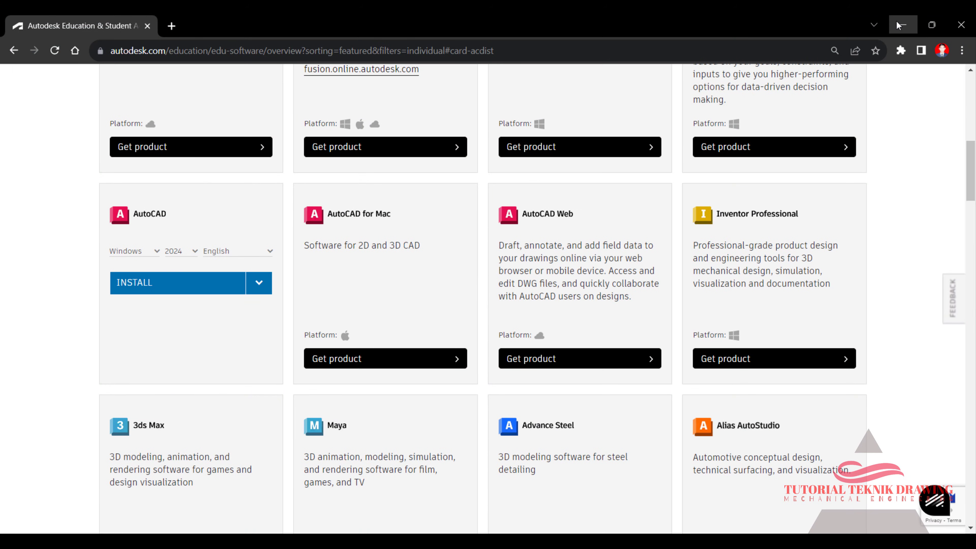
# Move the AutoCAD 2024 desktop shortcut to the right-hand icons, just left of blender
pyautogui.click(901, 24)
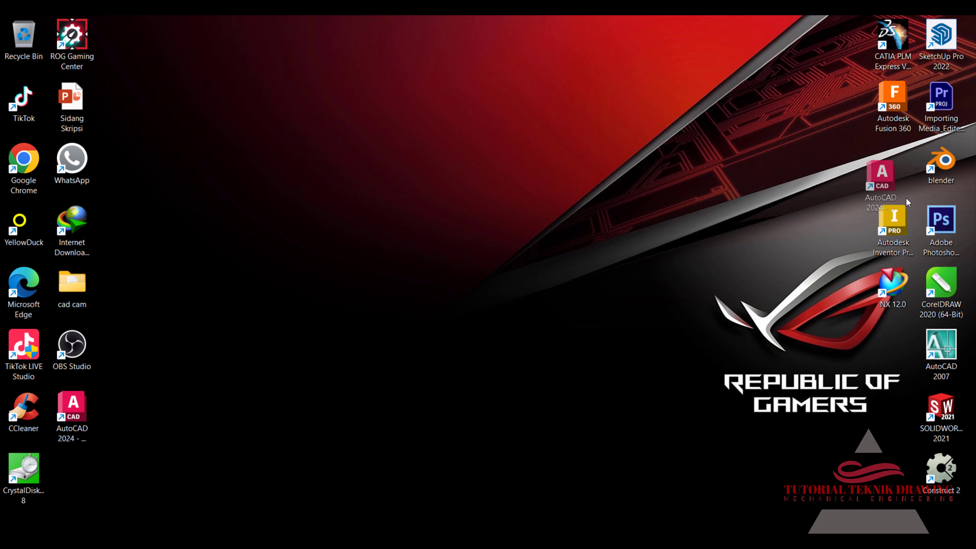
pyautogui.moveTo(72, 407); pyautogui.dragTo(938, 96)
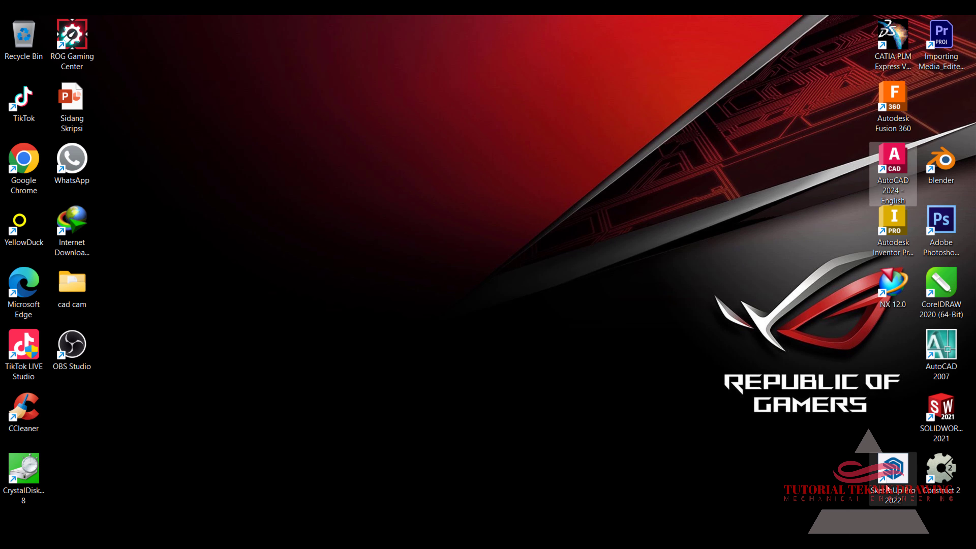
pyautogui.moveTo(920, 158); pyautogui.dragTo(901, 178)
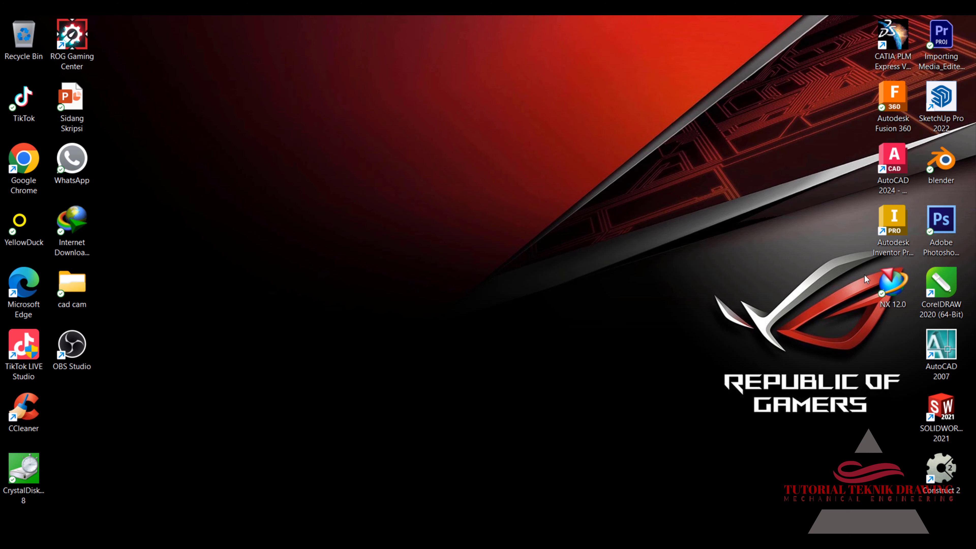
# Relaunch AutoCAD 2024 from its desktop shortcut
pyautogui.doubleClick(889, 188)
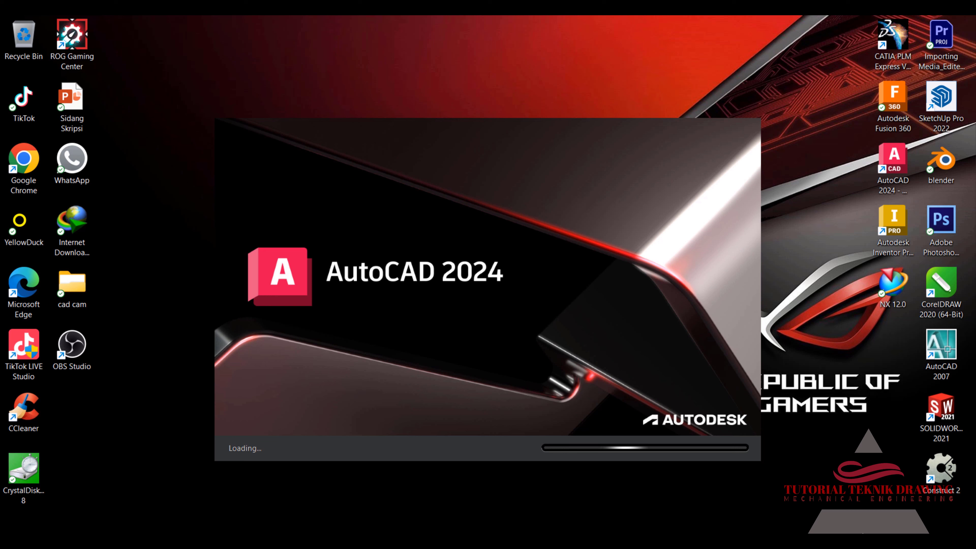
pyautogui.press('super+a')
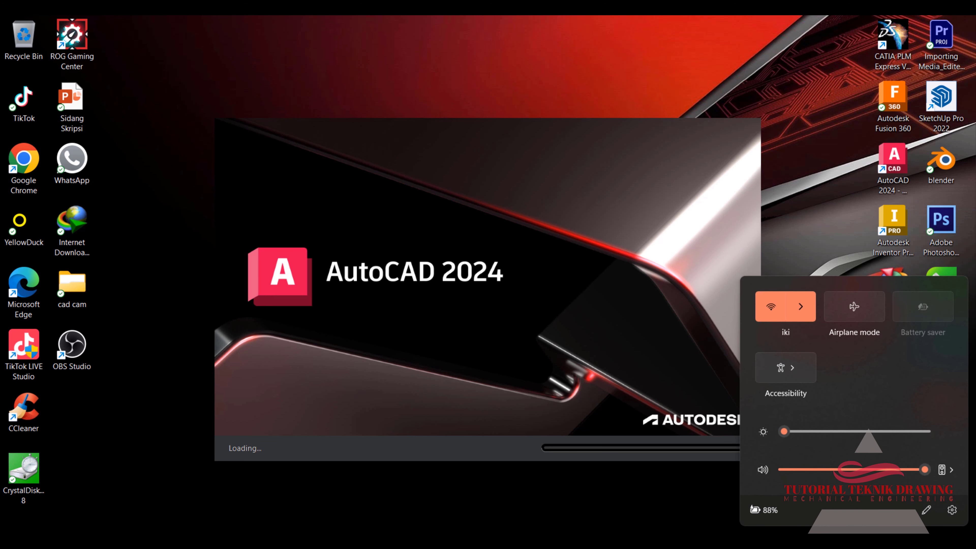
pyautogui.press('Escape')
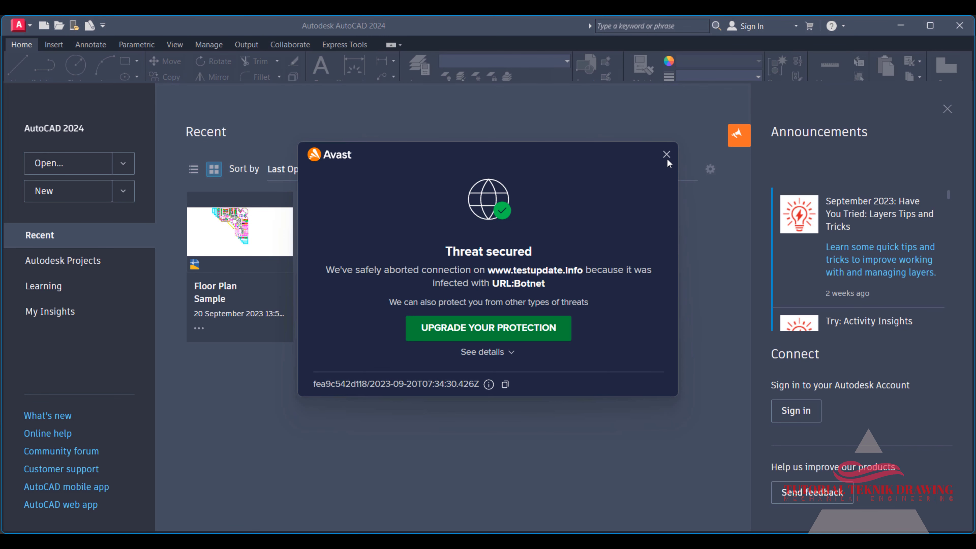
# Disable the Avast shields for 1 hour, dismiss its notices, and minimize Edge to return to AutoCAD
pyautogui.click(666, 158)
pyautogui.click(792, 542)
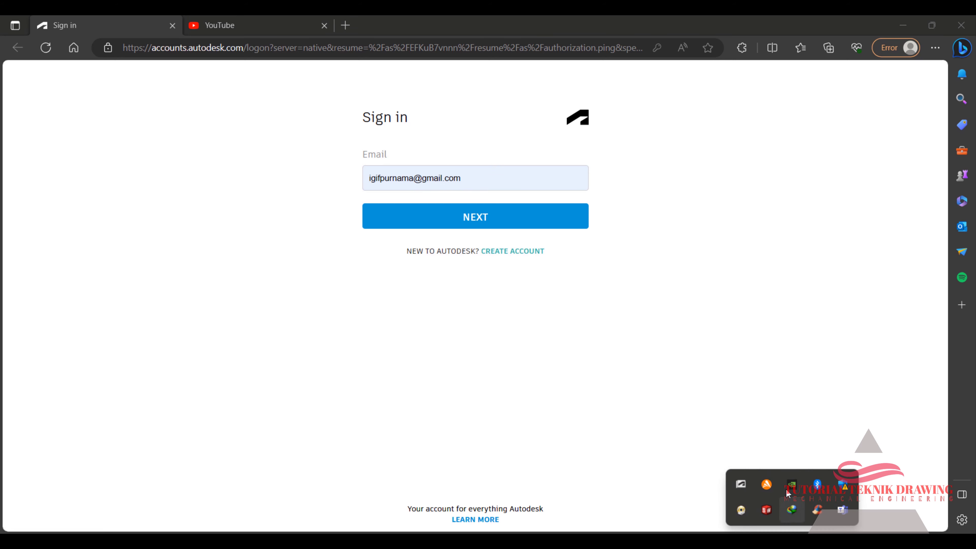
pyautogui.rightClick(766, 485)
pyautogui.moveTo(822, 400)
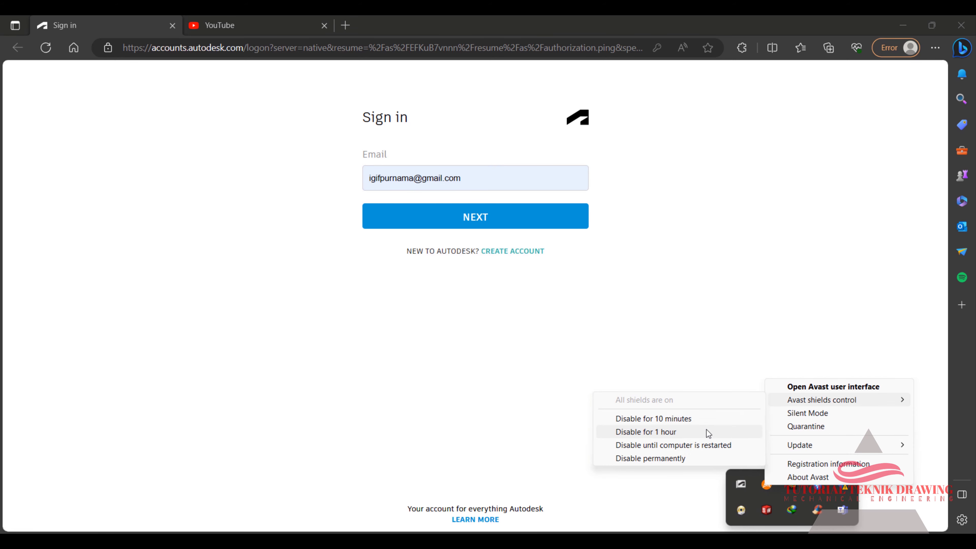
pyautogui.click(708, 434)
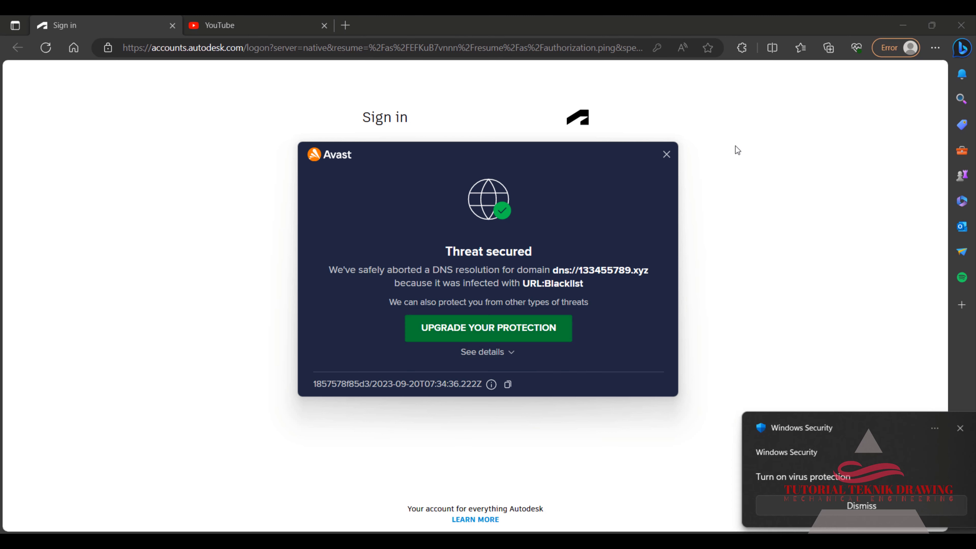
pyautogui.click(666, 153)
pyautogui.click(903, 25)
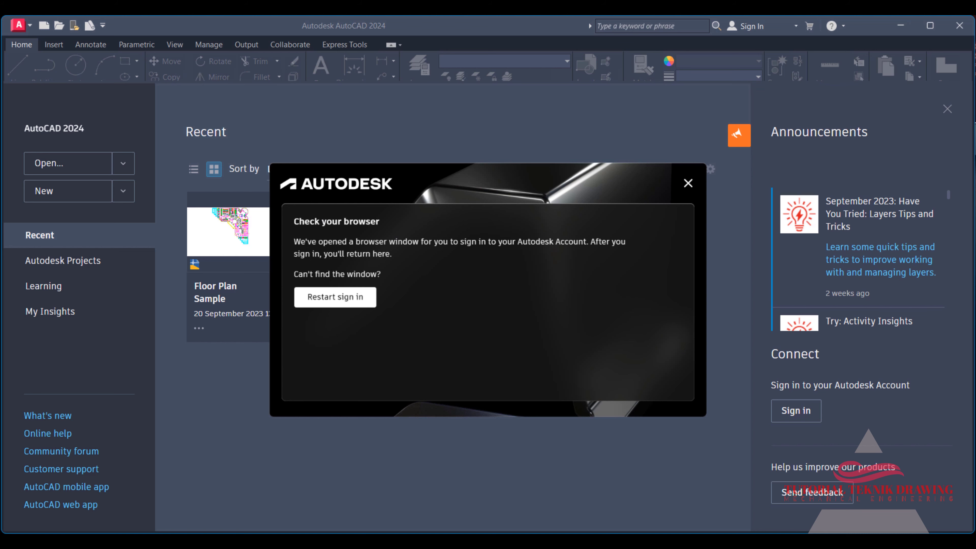
# Bring back the browser sign-in page and sign in with the account e-mail and password
pyautogui.click(642, 477)
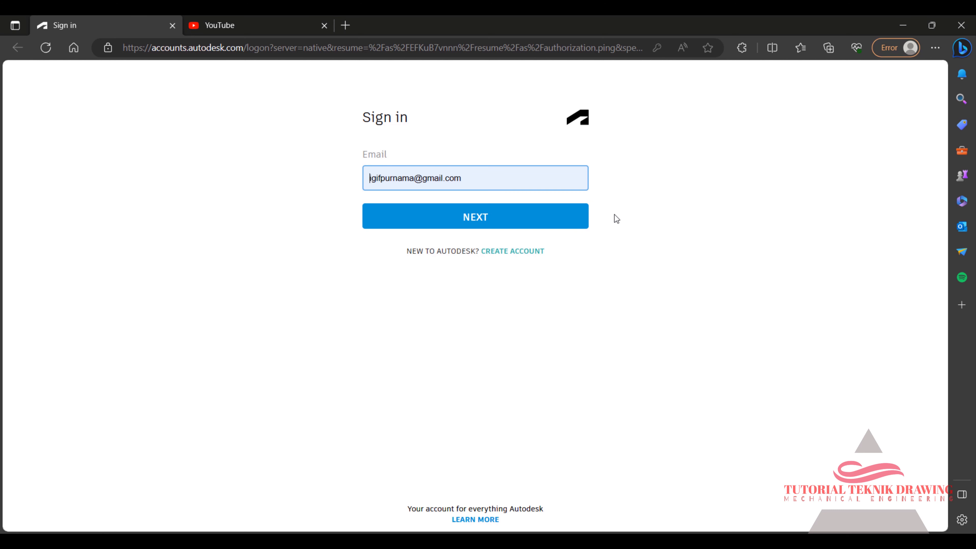
pyautogui.click(536, 216)
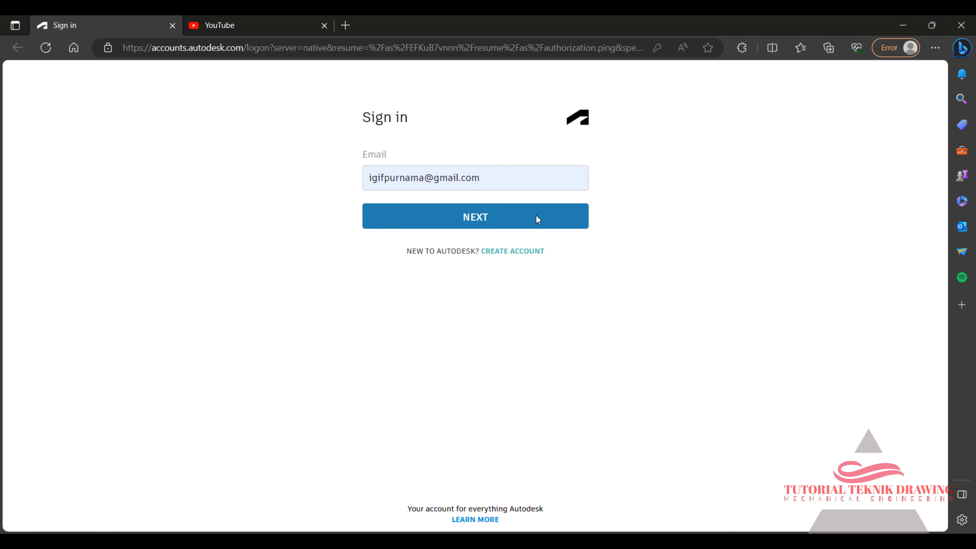
pyautogui.click(536, 217)
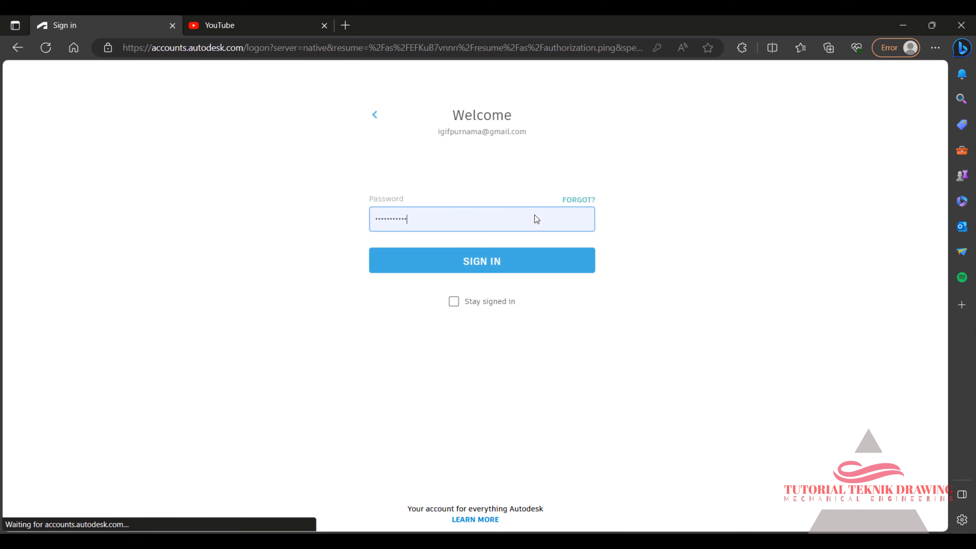
pyautogui.click(496, 268)
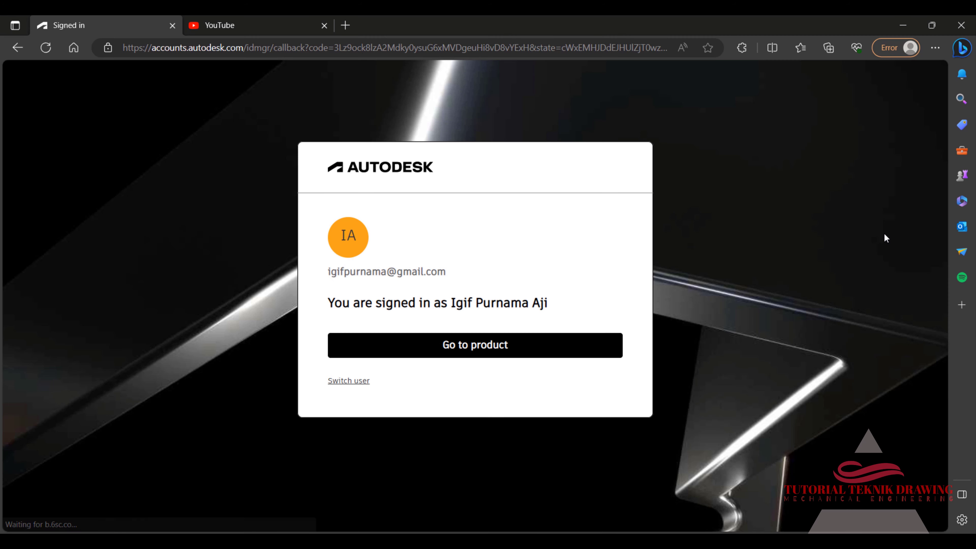
# Return to AutoCAD, always allowing the site to open Autodesk Identity Manager
pyautogui.click(476, 348)
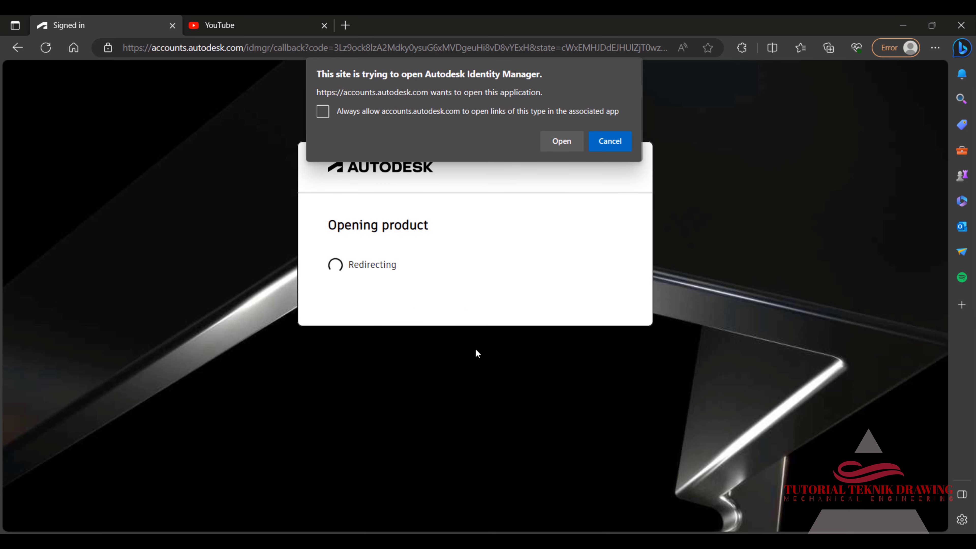
pyautogui.click(323, 112)
pyautogui.click(604, 146)
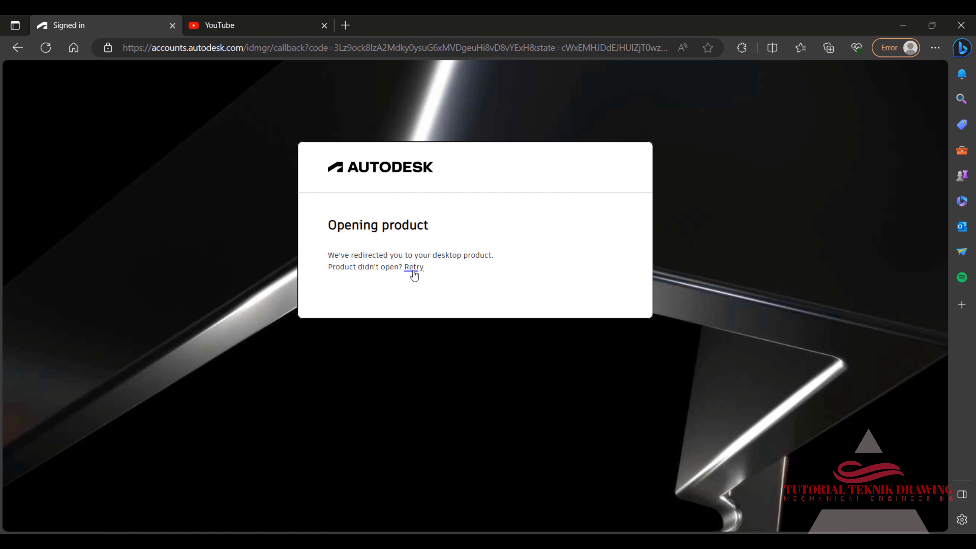
pyautogui.click(414, 267)
pyautogui.click(328, 114)
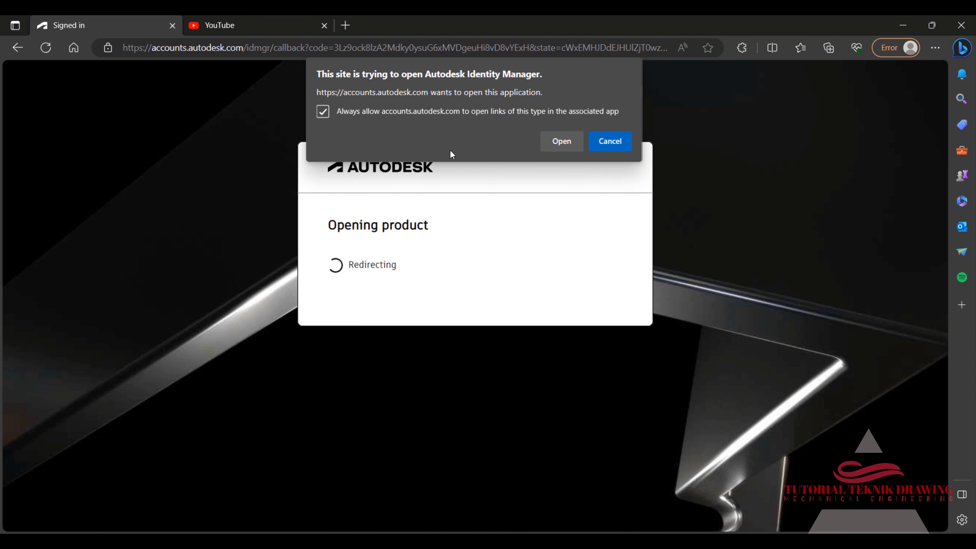
pyautogui.click(563, 141)
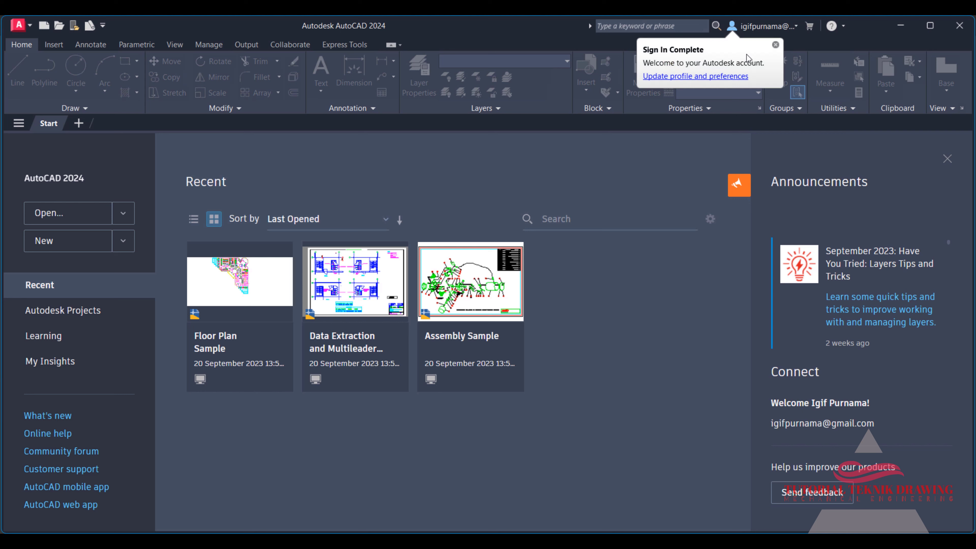
# Dismiss the Sign In Complete notice and launch Autodesk Access from the hidden tray icons
pyautogui.click(775, 46)
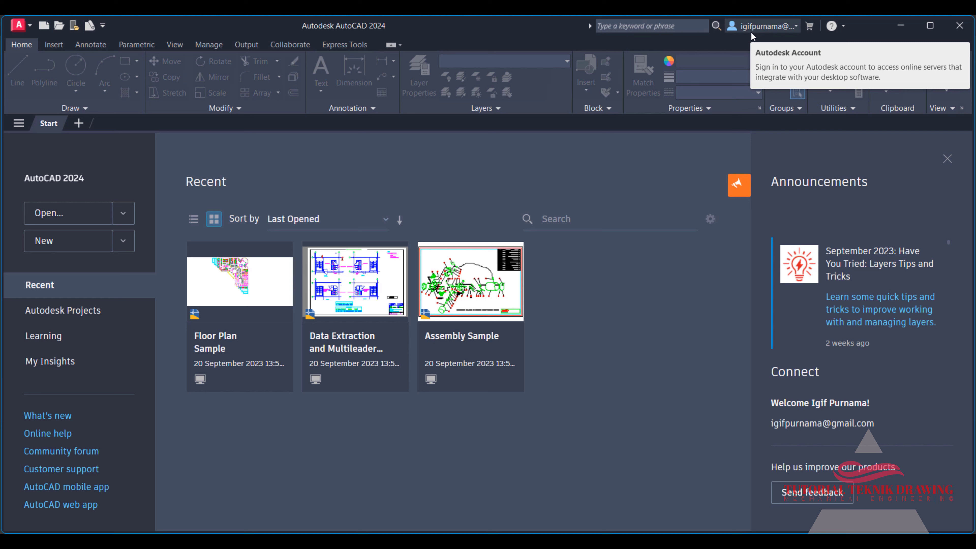
pyautogui.click(775, 546)
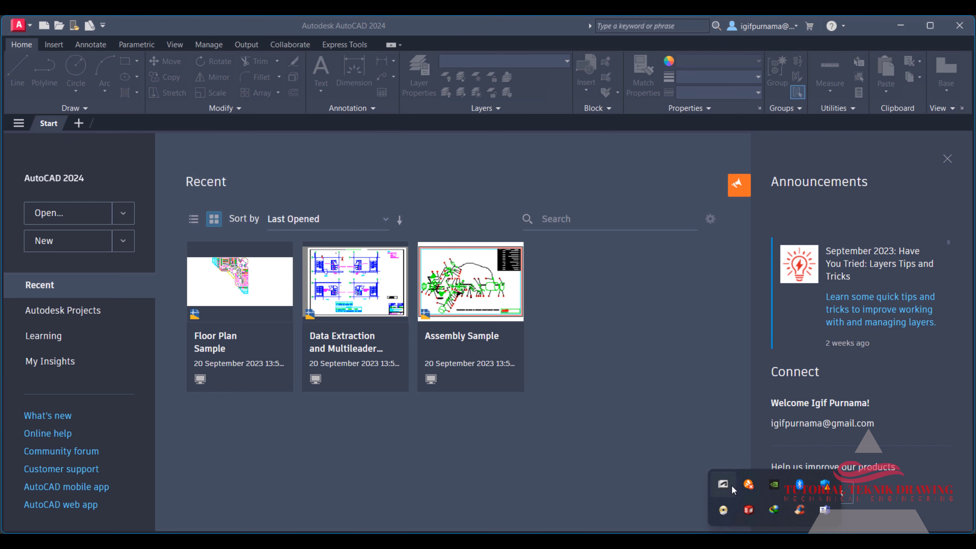
pyautogui.click(723, 485)
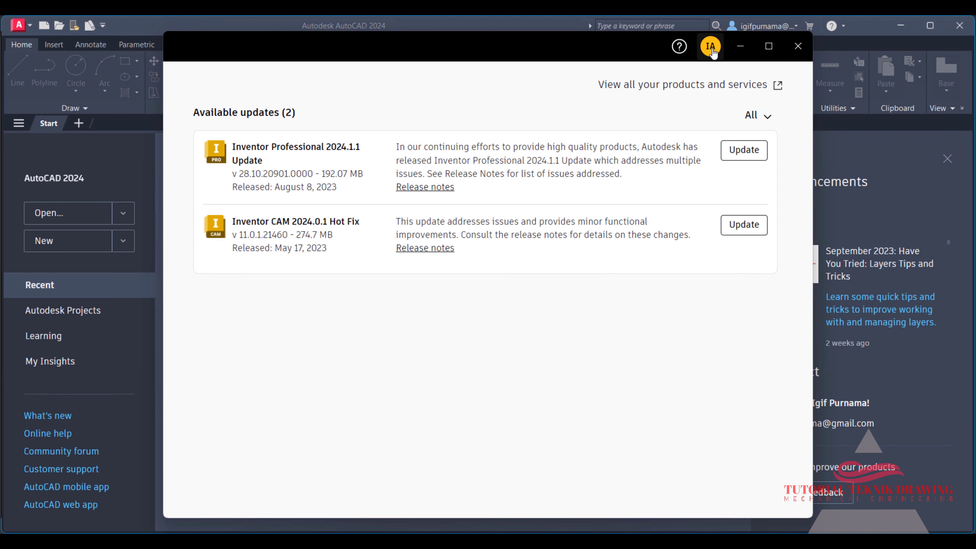
# Reposition the Autodesk Access updates window, then close it
pyautogui.moveTo(519, 48); pyautogui.dragTo(619, 243)
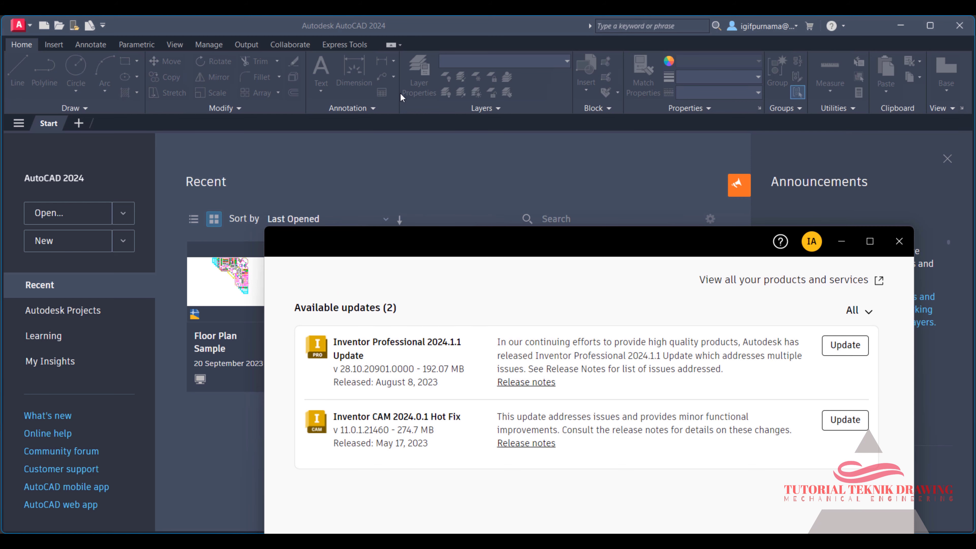
pyautogui.moveTo(630, 246); pyautogui.dragTo(539, 135)
pyautogui.click(808, 128)
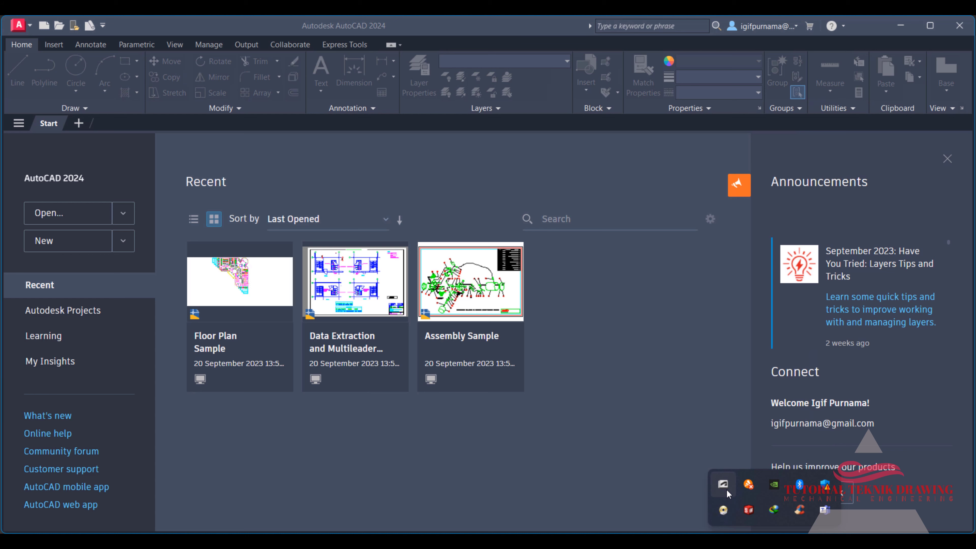
# Reopen Autodesk Access, check the signed-in account from its avatar, and close it
pyautogui.click(723, 484)
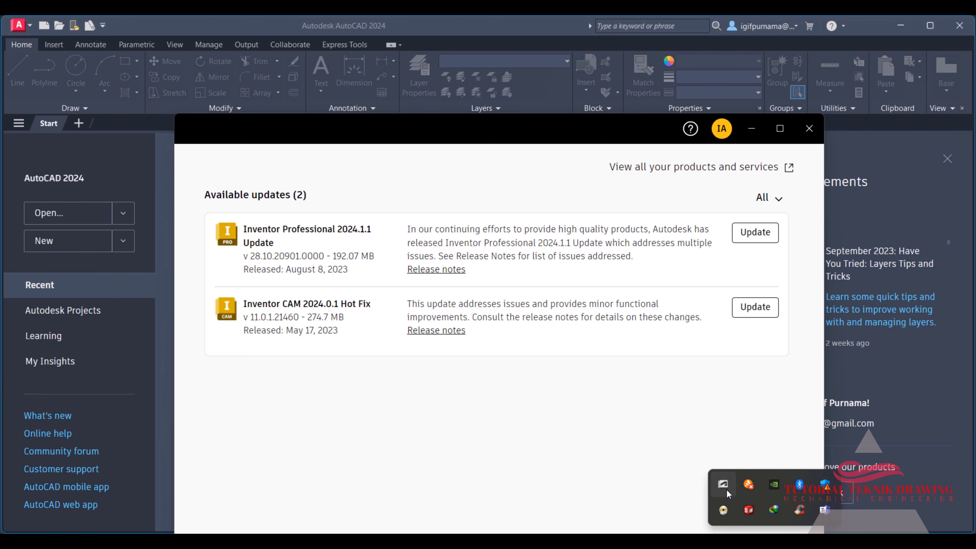
pyautogui.click(722, 129)
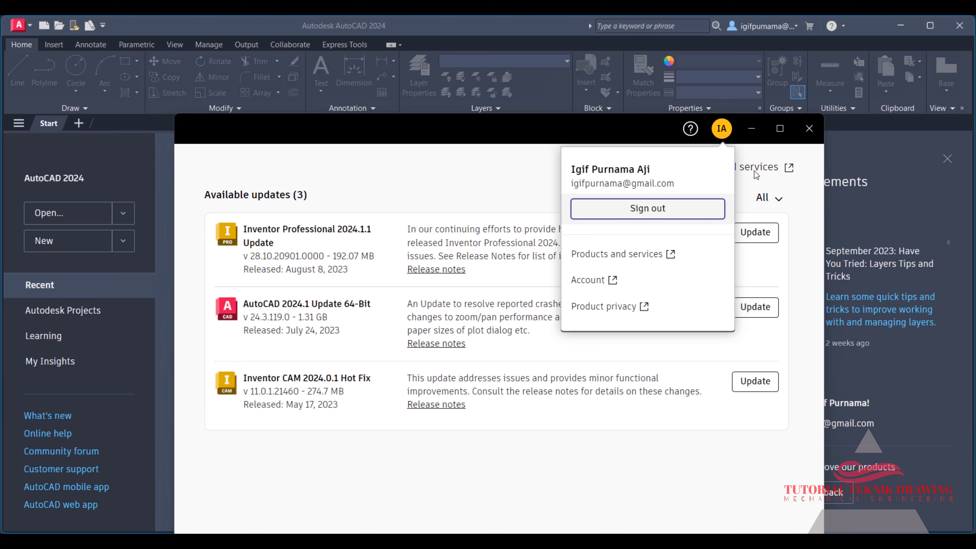
pyautogui.click(810, 128)
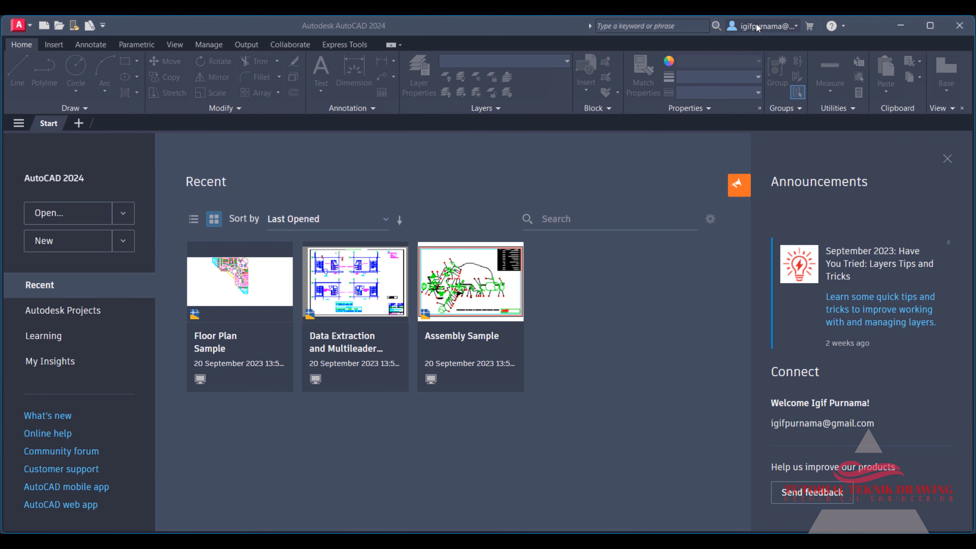
pyautogui.click(780, 25)
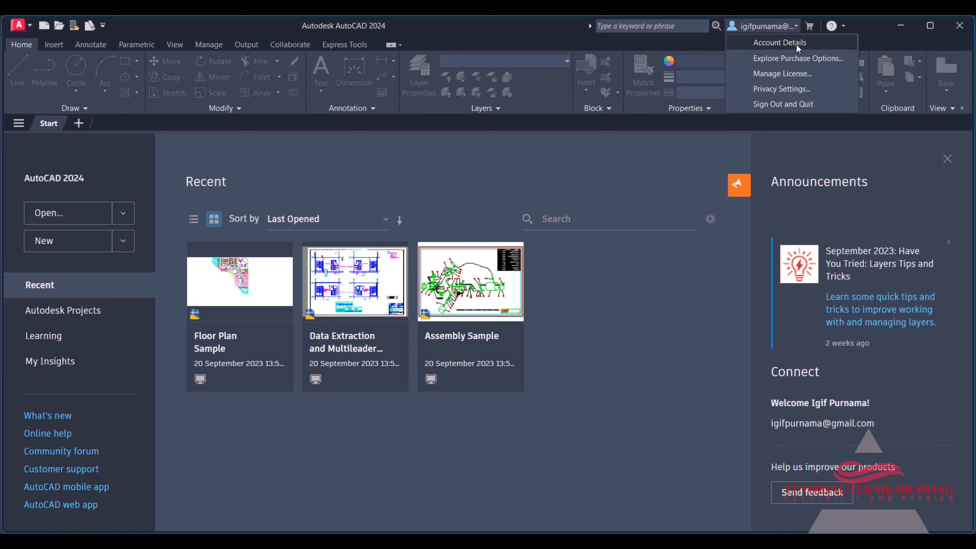
pyautogui.click(631, 194)
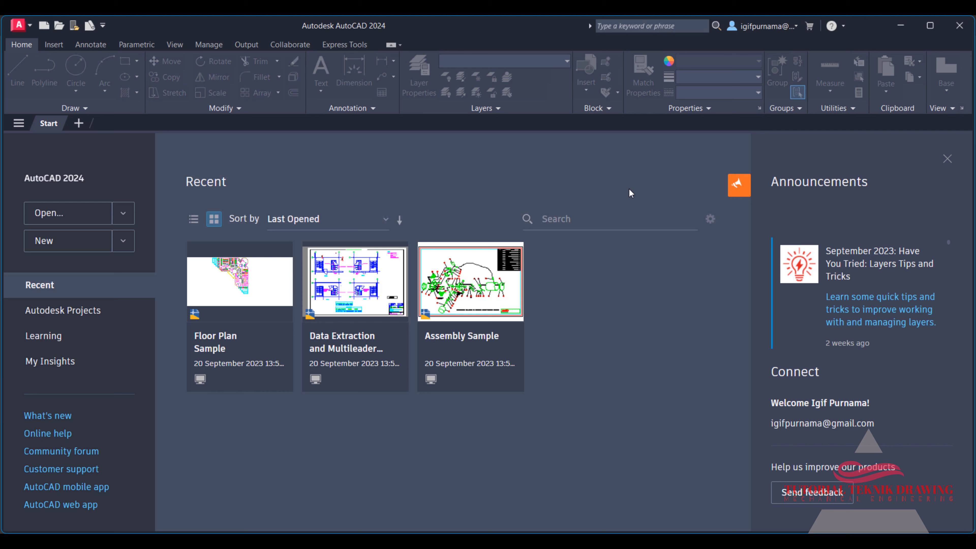